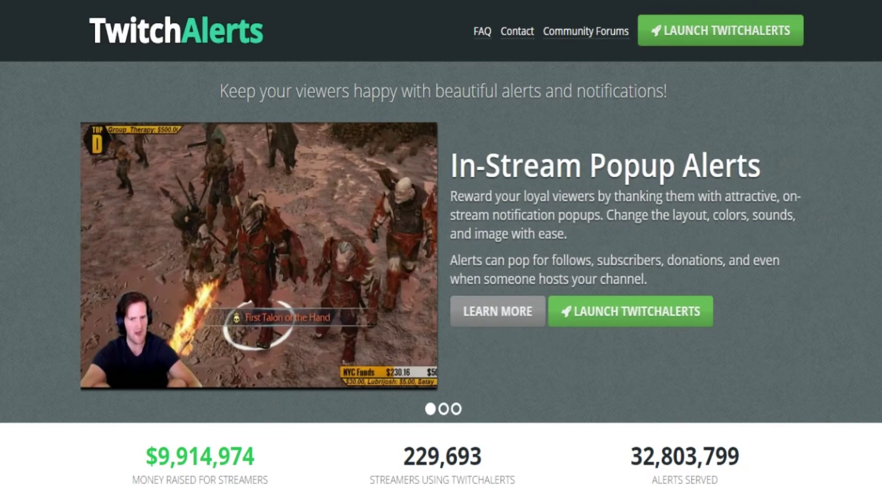
# Step: Launch TwitchAlerts, connect with the Twitch account and open the original Alert Box widget page
pyautogui.click(720, 30)
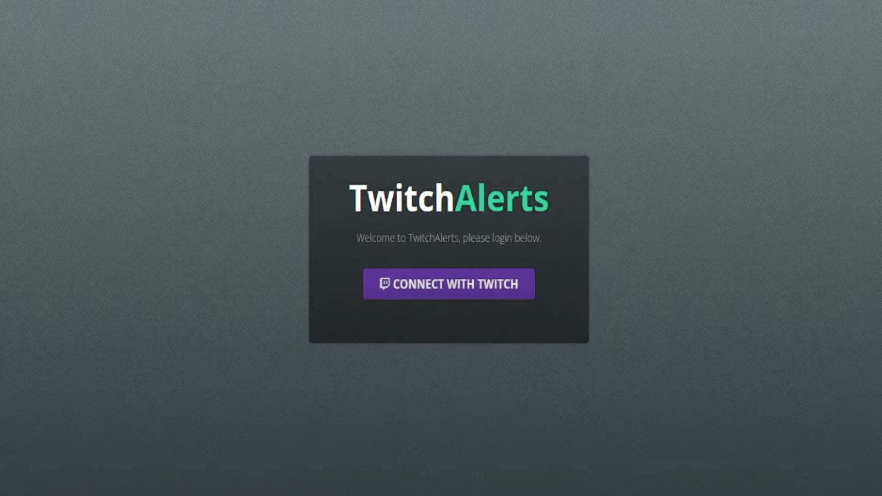
pyautogui.click(449, 284)
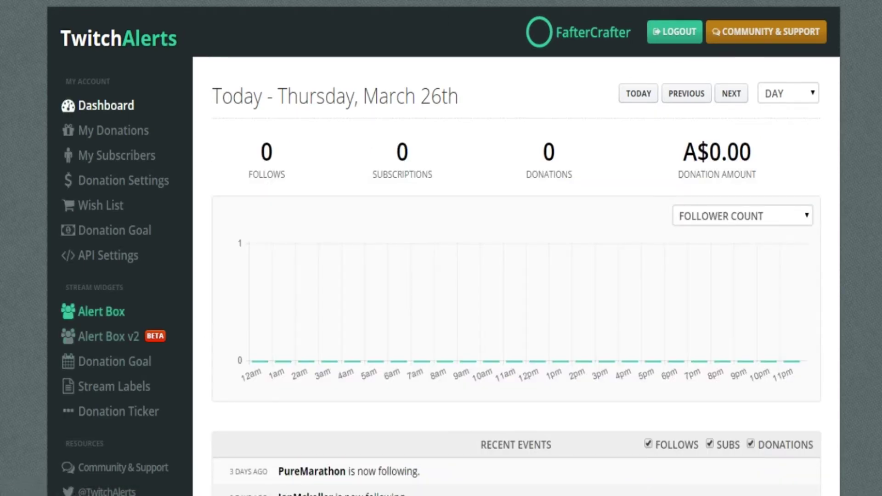
pyautogui.click(101, 312)
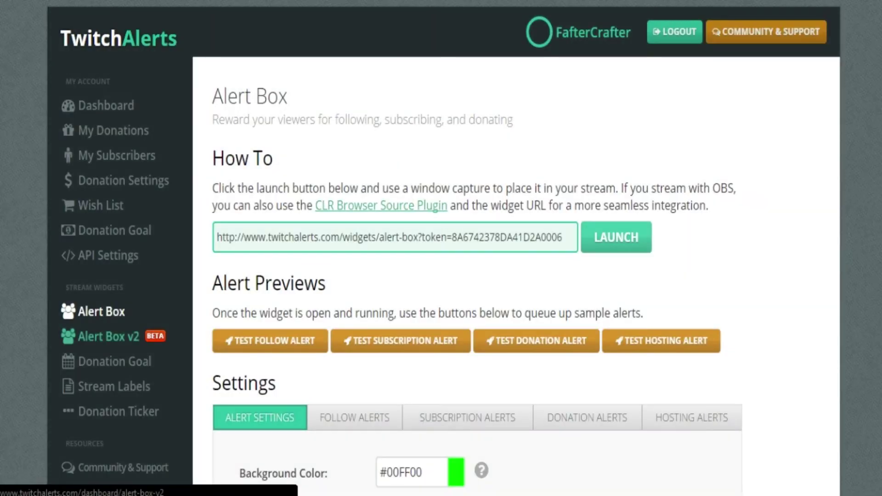
pyautogui.scroll(-5, 441, 248)
pyautogui.scroll(2, 534, 294)
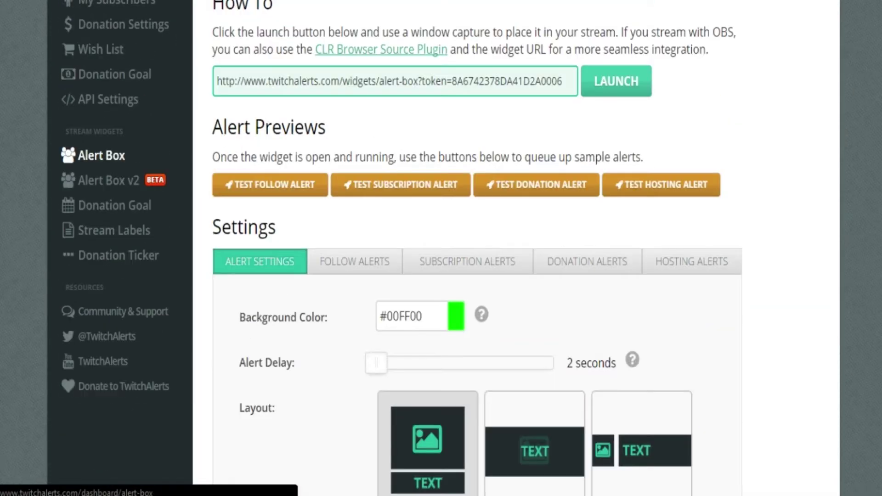
# Step: Set the Alert Box's general alert delay to 8 seconds and save the settings
pyautogui.click(354, 261)
pyautogui.click(259, 261)
pyautogui.scroll(-3, 441, 248)
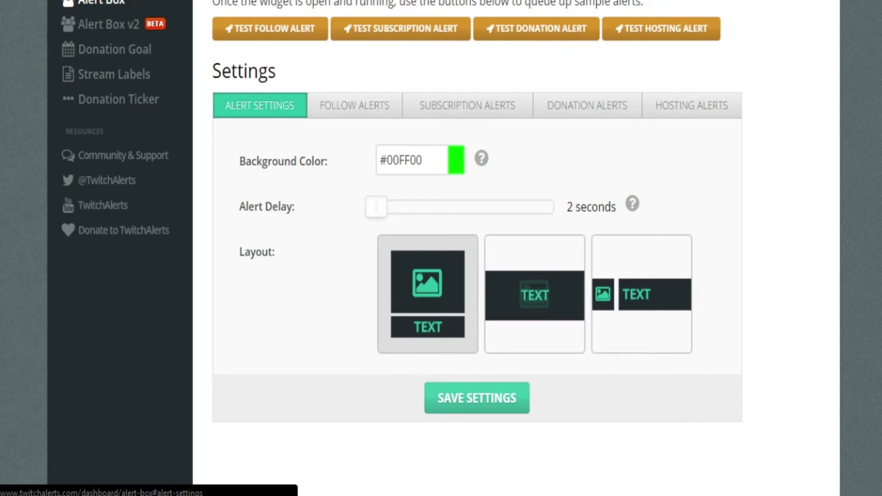
pyautogui.moveTo(376, 207); pyautogui.dragTo(414, 207)
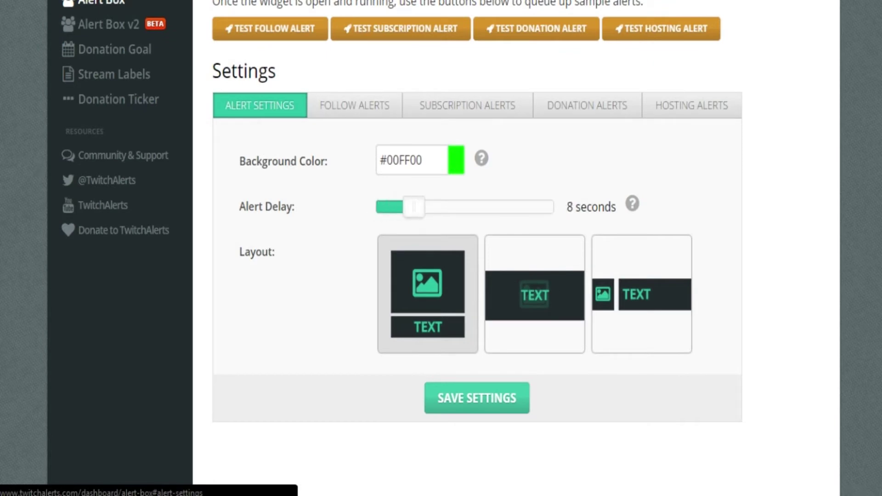
pyautogui.click(477, 398)
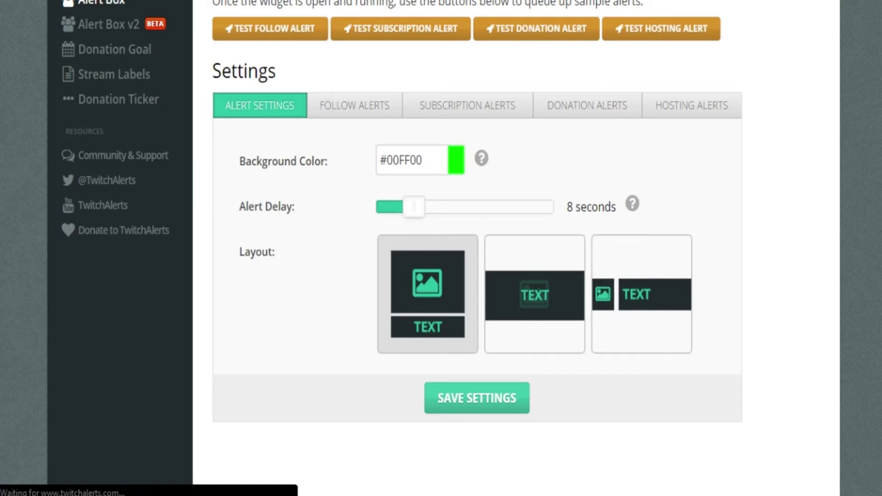
pyautogui.scroll(-5, 477, 294)
pyautogui.scroll(1, 477, 294)
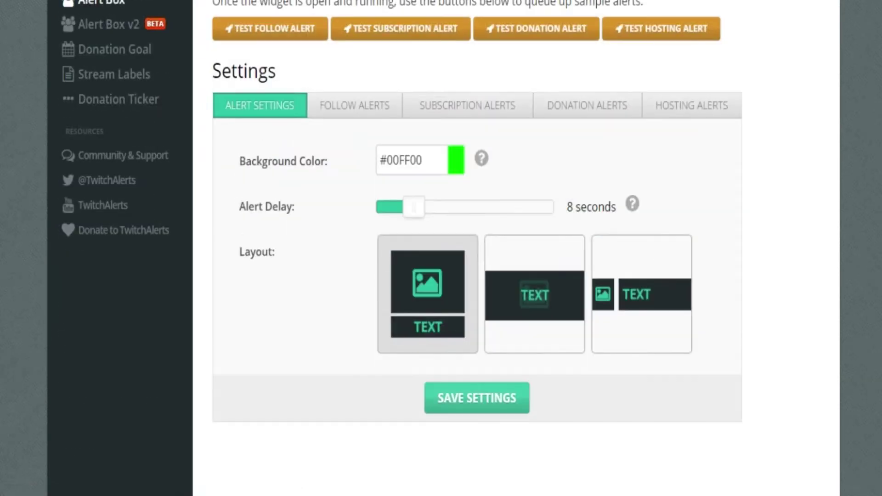
# Step: Examine the follow alert settings and browse the gallery of images available for follow alerts
pyautogui.click(354, 105)
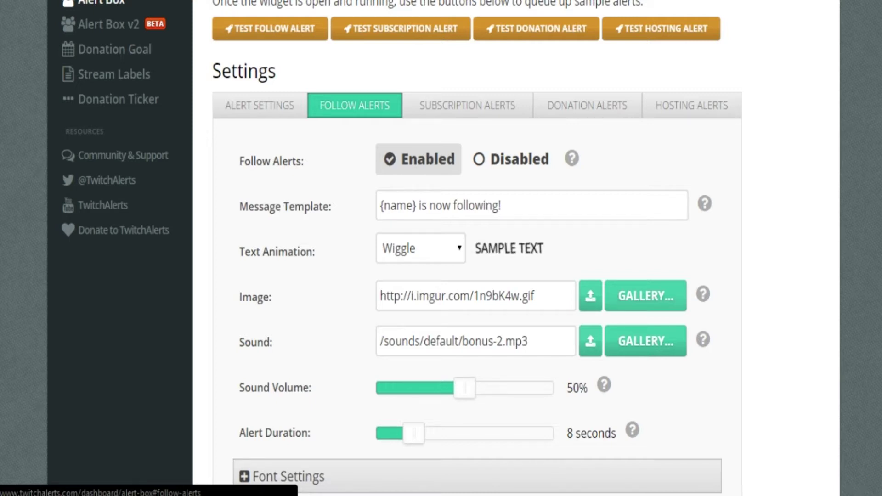
pyautogui.click(645, 297)
pyautogui.scroll(-3, 528, 299)
pyautogui.scroll(-10, 529, 274)
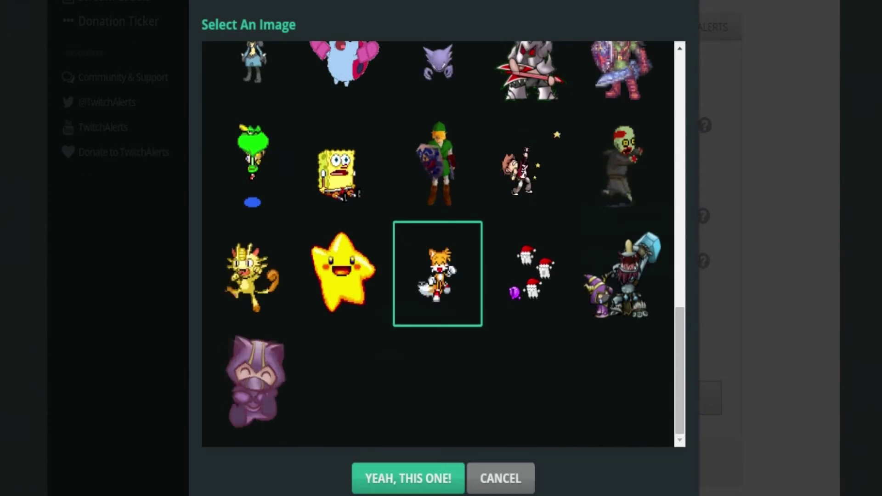
pyautogui.scroll(2, 437, 272)
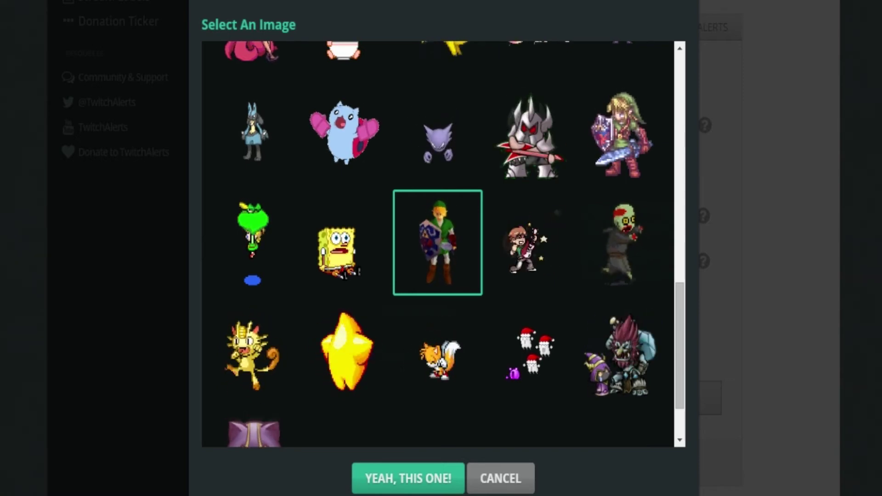
pyautogui.scroll(-2, 443, 243)
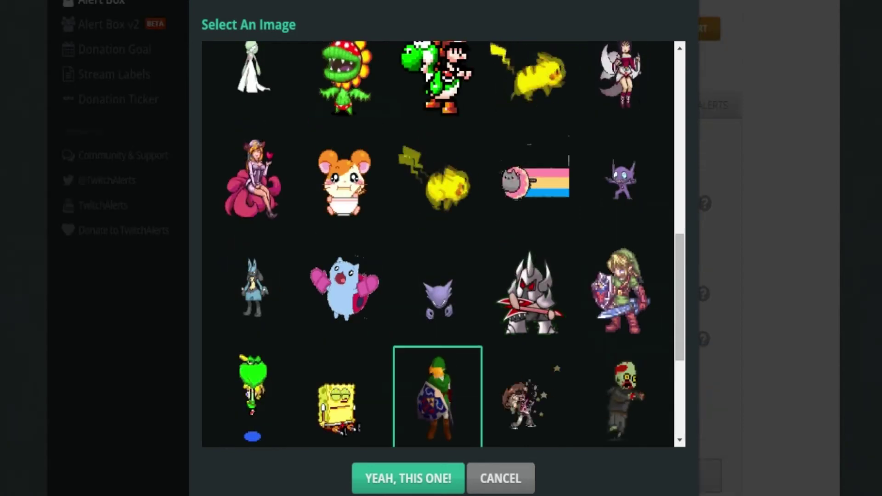
pyautogui.scroll(10, 437, 349)
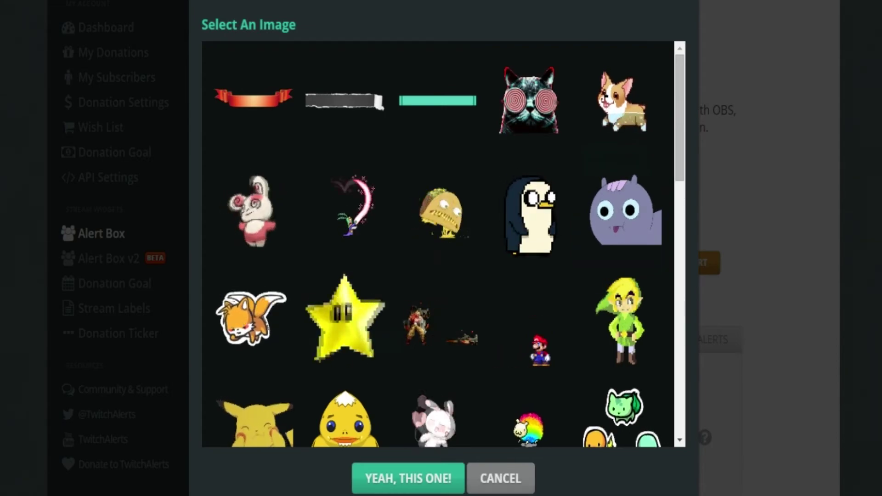
pyautogui.press('Escape')
pyautogui.scroll(-3, 478, 285)
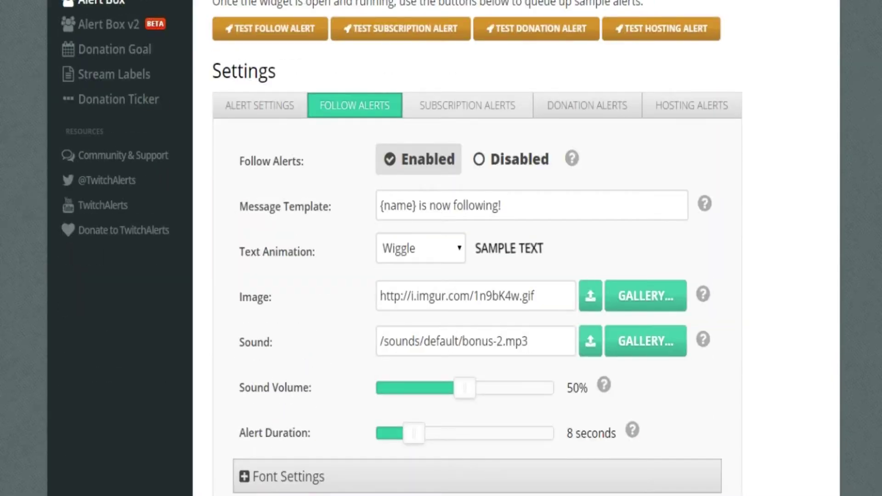
# Step: Look through the subscription, donation and hosting alert settings and return to the general alert settings
pyautogui.click(467, 105)
pyautogui.click(587, 105)
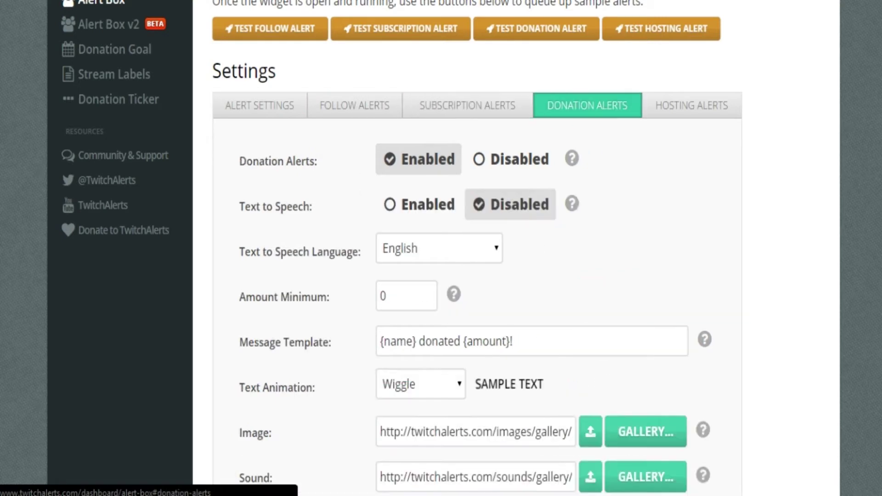
pyautogui.click(691, 105)
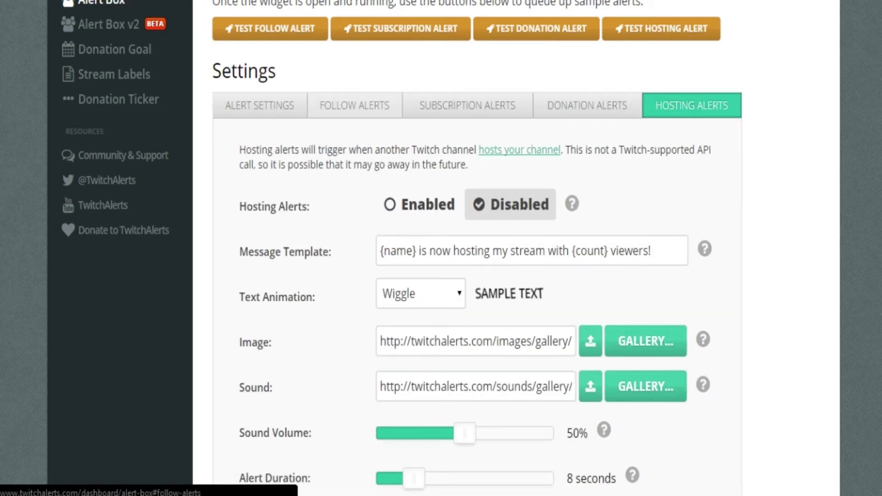
pyautogui.click(354, 105)
pyautogui.click(260, 105)
pyautogui.scroll(7, 478, 248)
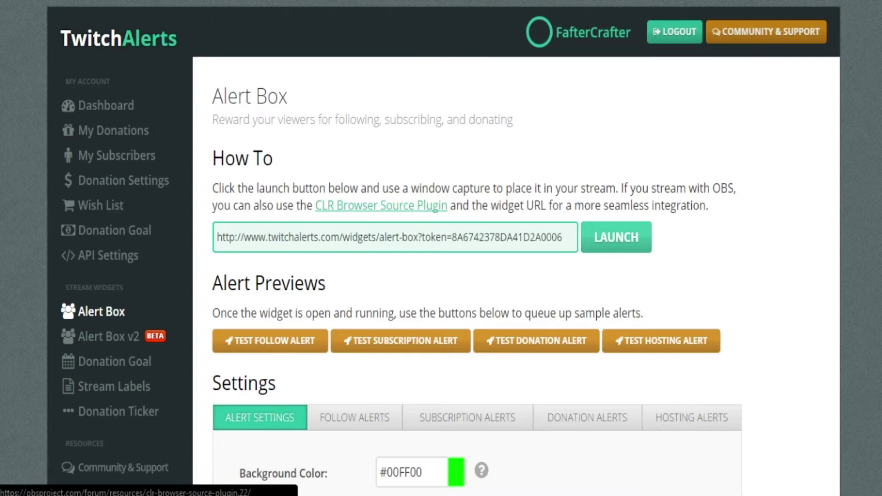
# Step: Open the CLR Browser Source Plugin page from the Alert Box instructions and download the 64-bit archive
pyautogui.click(381, 205)
pyautogui.scroll(-2, 441, 249)
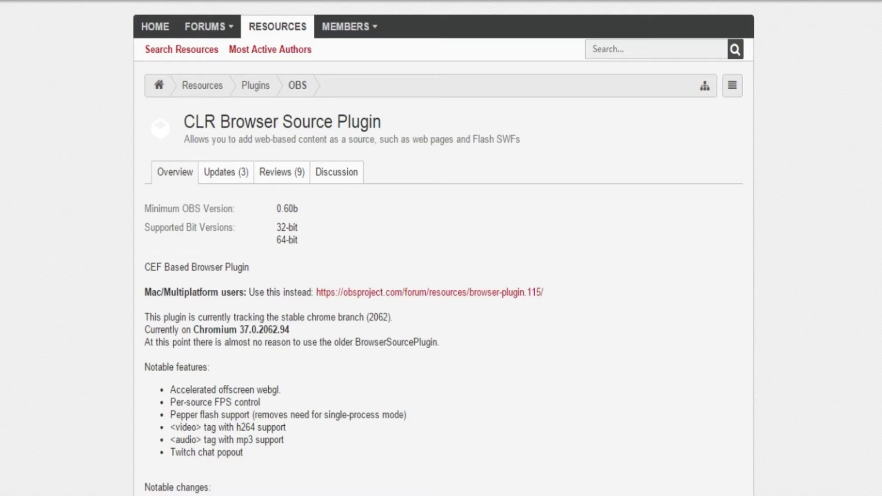
pyautogui.scroll(-6, 441, 248)
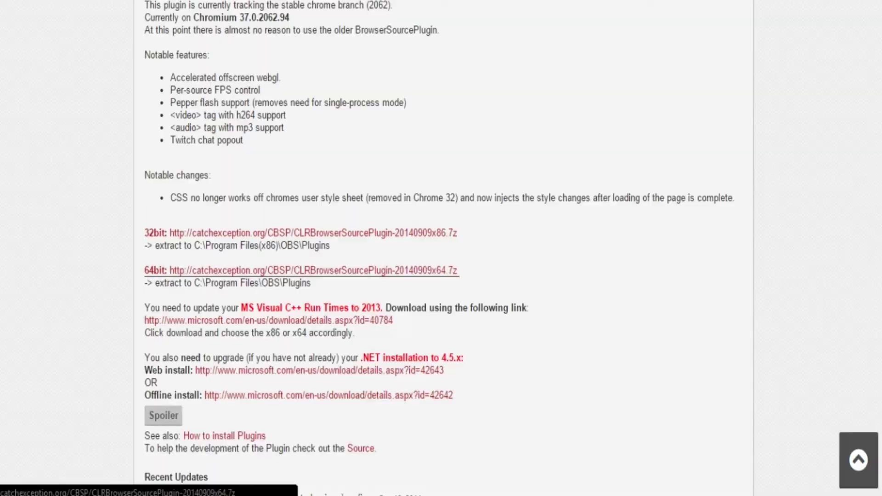
pyautogui.click(303, 270)
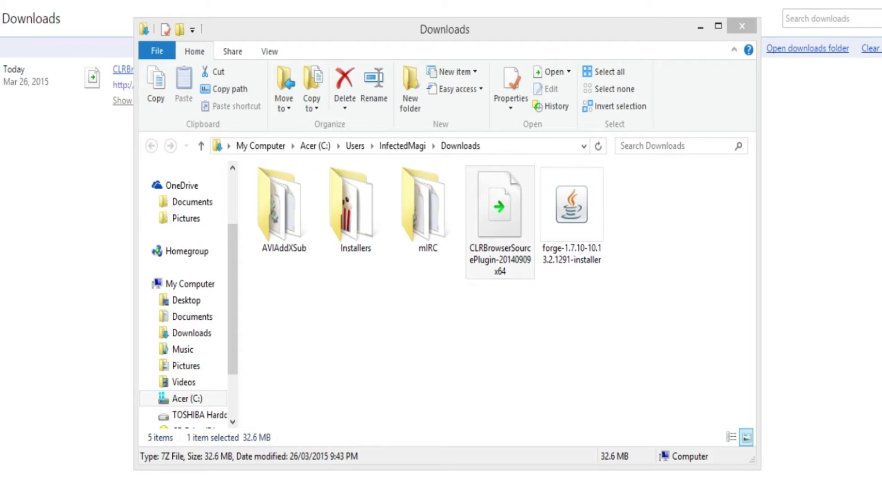
pyautogui.click(496, 340)
pyautogui.click(507, 230)
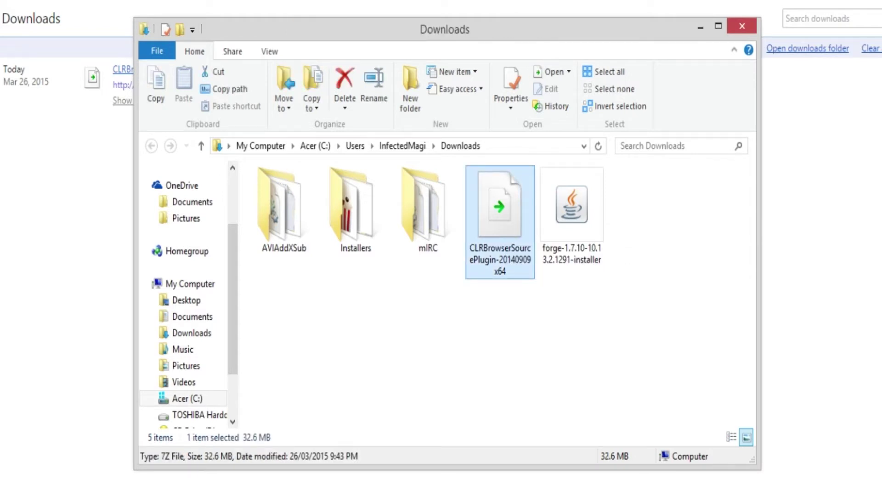
pyautogui.rightClick(505, 170)
pyautogui.moveTo(547, 241)
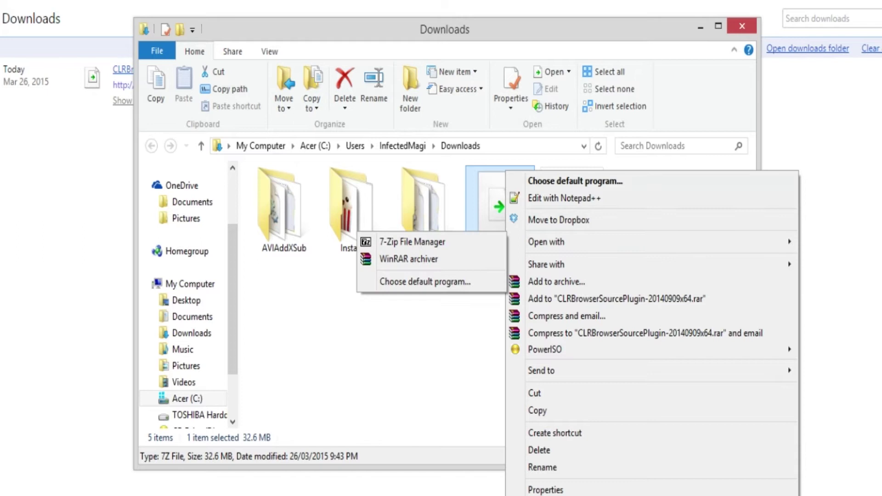
pyautogui.click(483, 312)
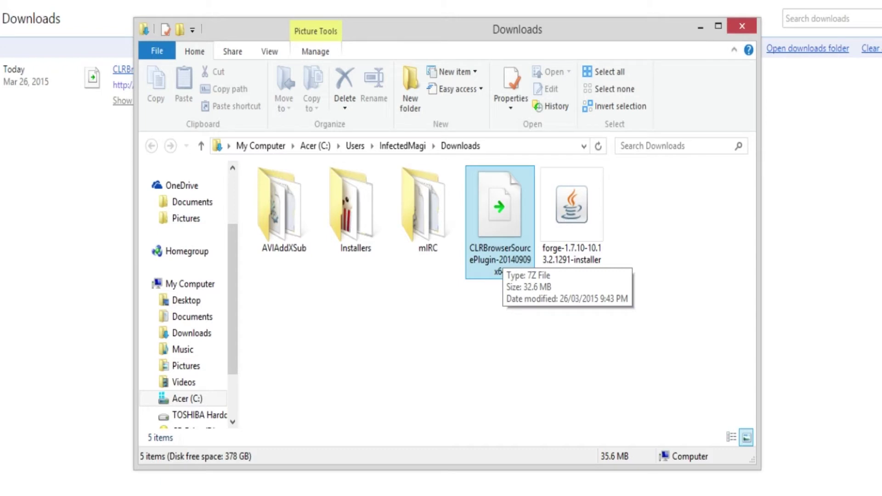
# Step: Turn on file name extensions for the Downloads folder, leaving hidden items off
pyautogui.click(270, 51)
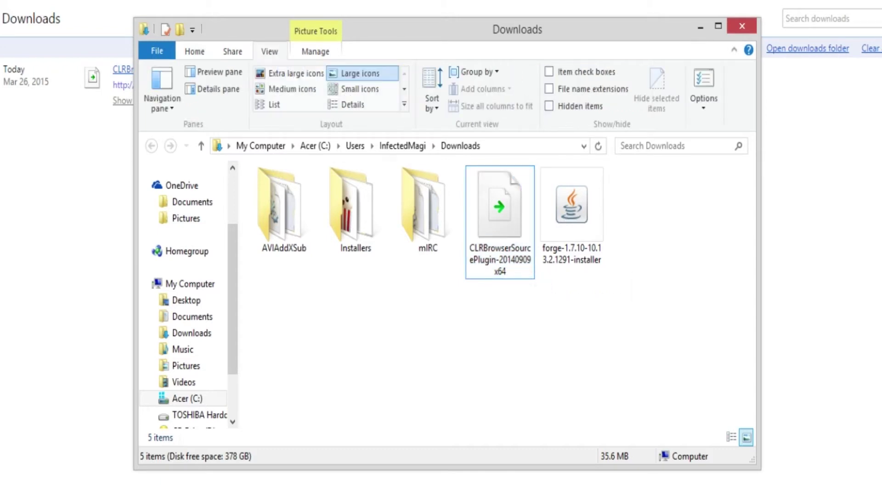
pyautogui.click(549, 106)
pyautogui.click(550, 106)
pyautogui.click(550, 89)
# Step: Try to rename the downloaded plugin archive as CLRBrowserSourcePlugin-20140909x64.rar
pyautogui.click(499, 211)
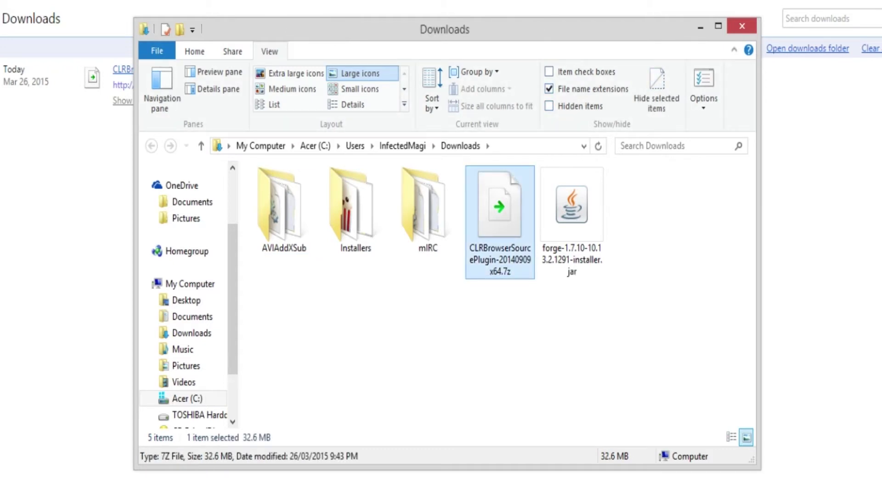
pyautogui.press('F2')
pyautogui.click(514, 272)
pyautogui.press('BackSpace')
pyautogui.press('BackSpace')
pyautogui.press('BackSpace')
pyautogui.write('.rar')
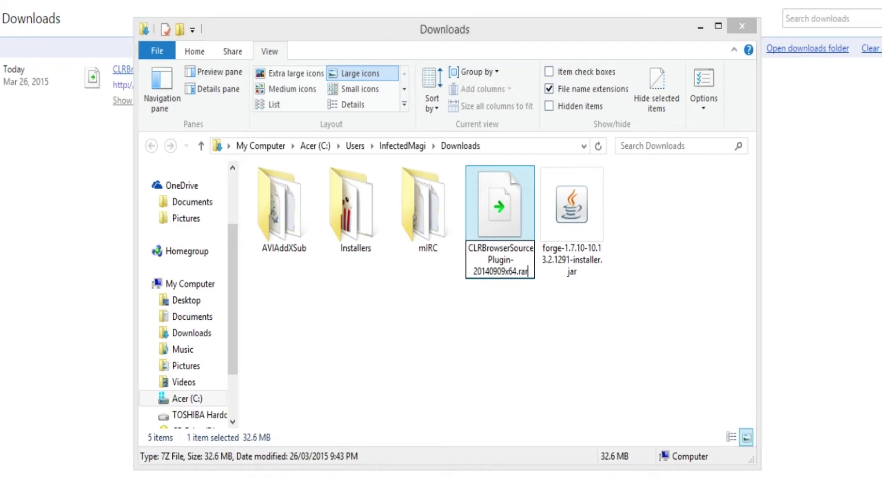
pyautogui.press('Return')
pyautogui.press('Return')
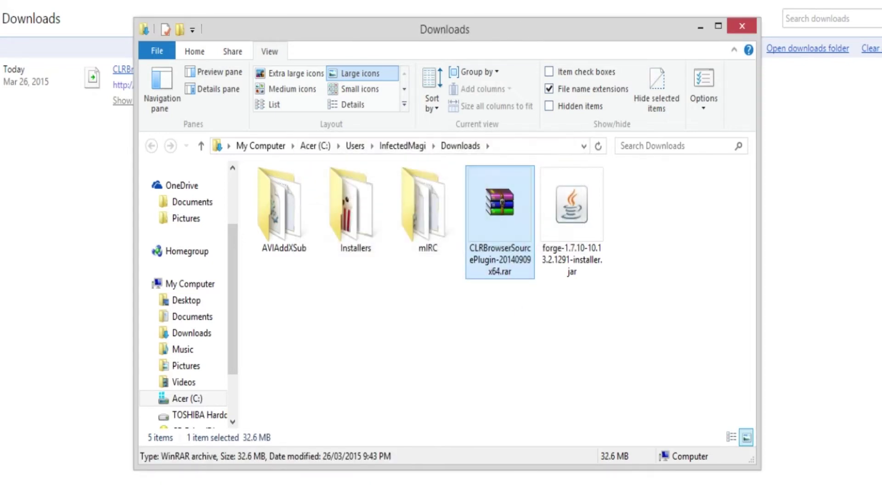
# Step: Try to open the renamed .rar archive and undo the rename
pyautogui.press('Return')
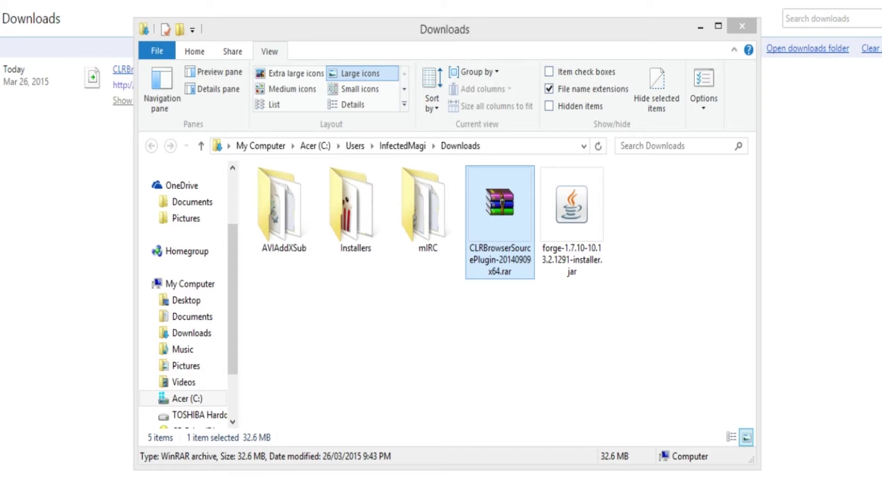
pyautogui.press('Return')
pyautogui.hotkey('ctrl', 'z')
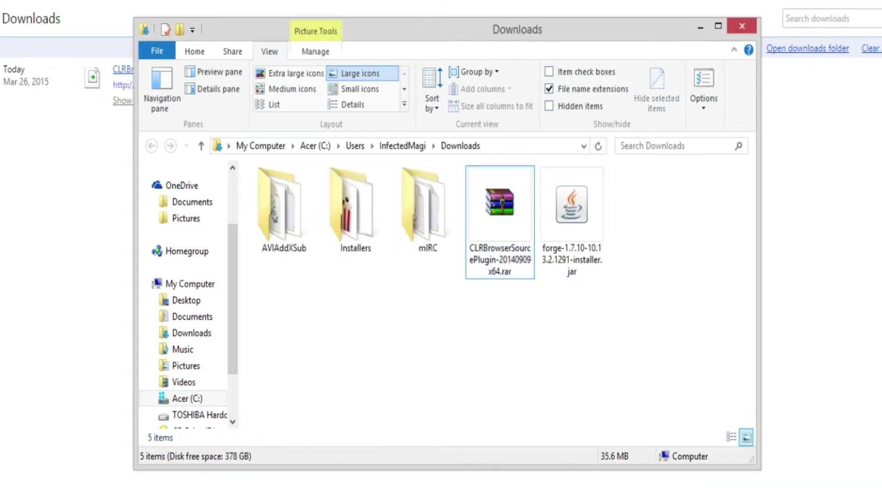
pyautogui.rightClick(502, 207)
pyautogui.moveTo(542, 241)
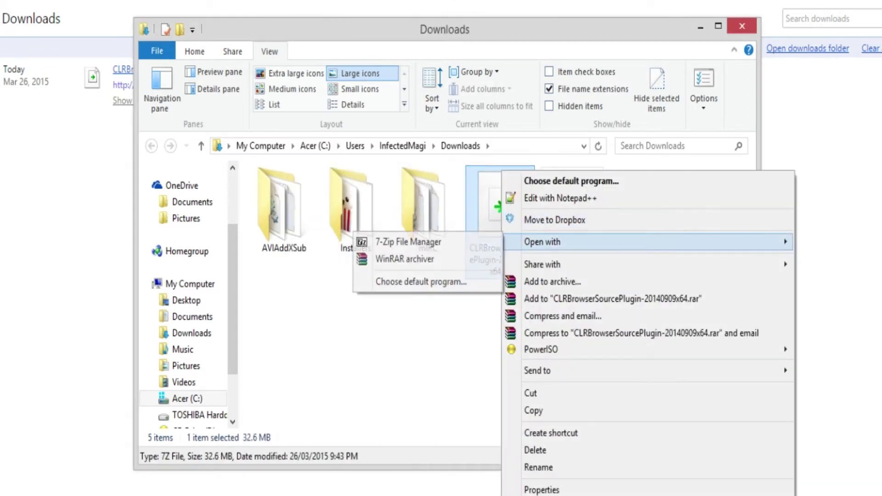
pyautogui.click(408, 241)
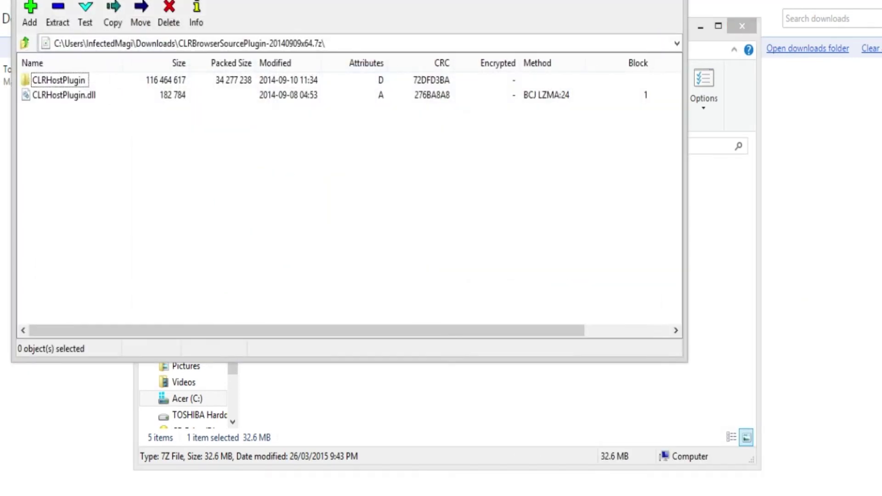
pyautogui.click(668, 0)
# Step: Open the .7z plugin archive with 7-Zip File Manager and extract the CLRHostPlugin folder and CLRHostPlugin.dll into the Downloads folder
pyautogui.rightClick(482, 171)
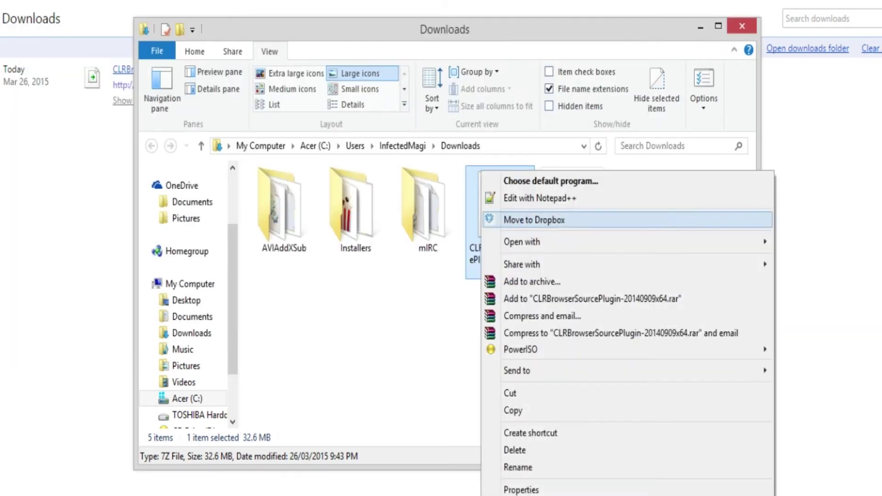
pyautogui.moveTo(521, 242)
pyautogui.click(389, 242)
pyautogui.moveTo(198, 170); pyautogui.dragTo(350, 395)
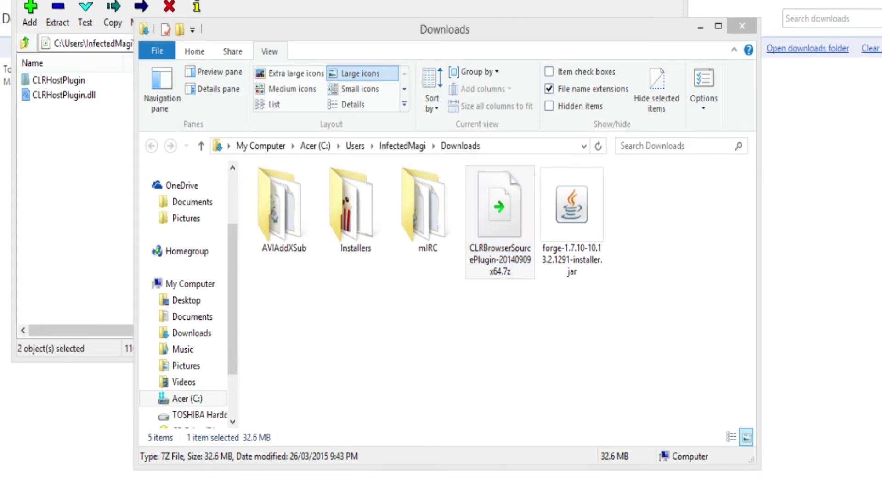
pyautogui.click(668, 1)
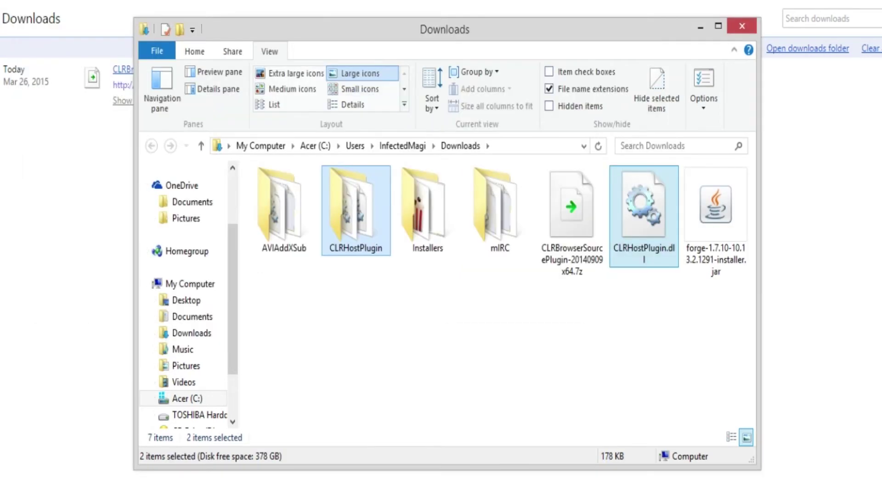
pyautogui.click(551, 340)
pyautogui.click(571, 222)
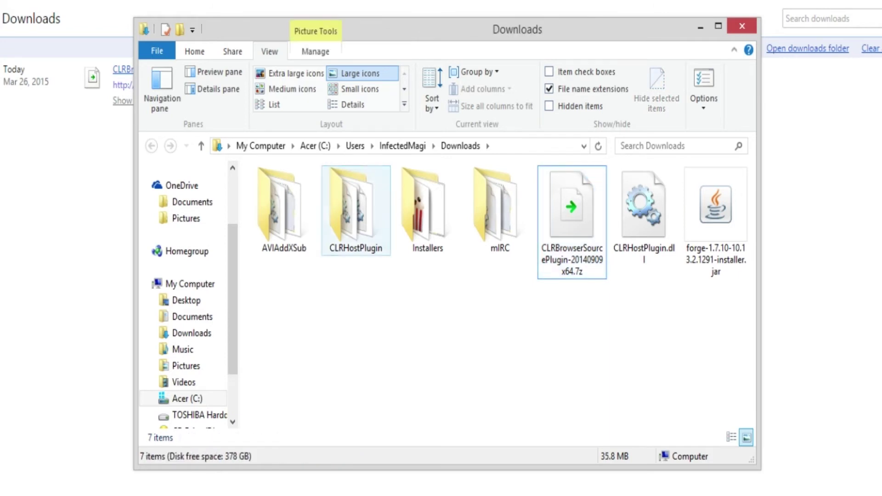
# Step: Examine the contents of the extracted CLRHostPlugin folder and return to the Downloads folder
pyautogui.doubleClick(355, 207)
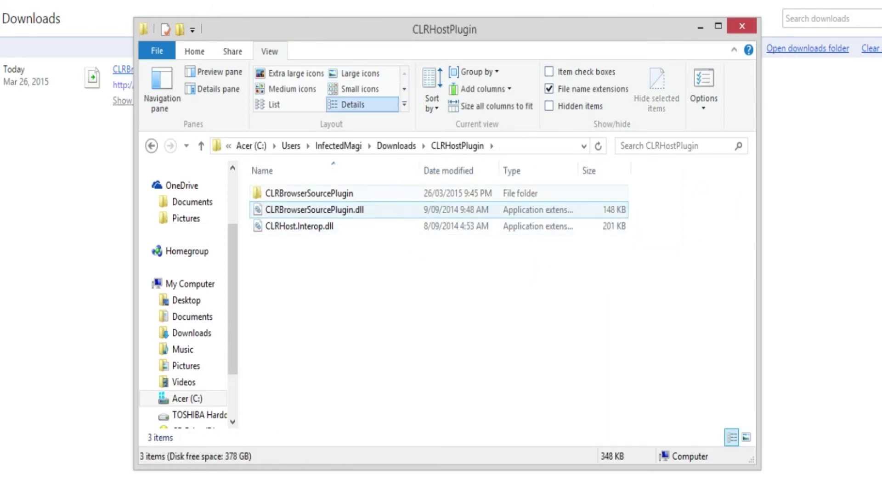
pyautogui.click(396, 146)
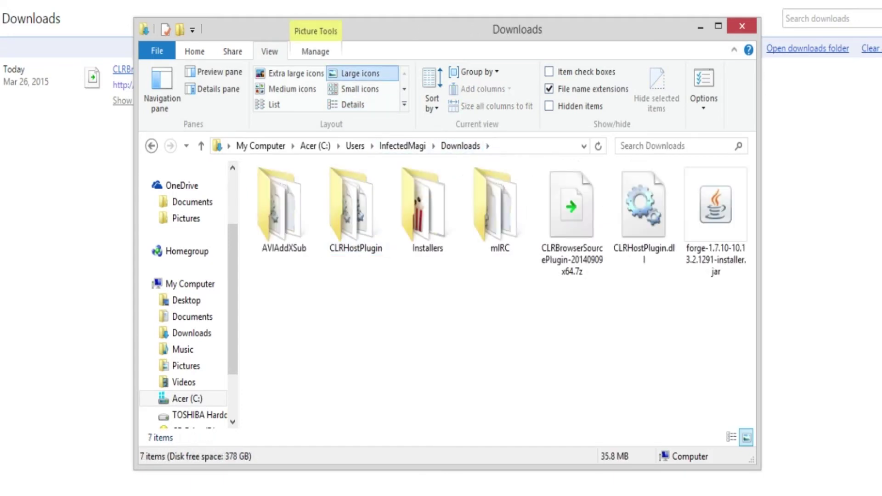
pyautogui.doubleClick(356, 209)
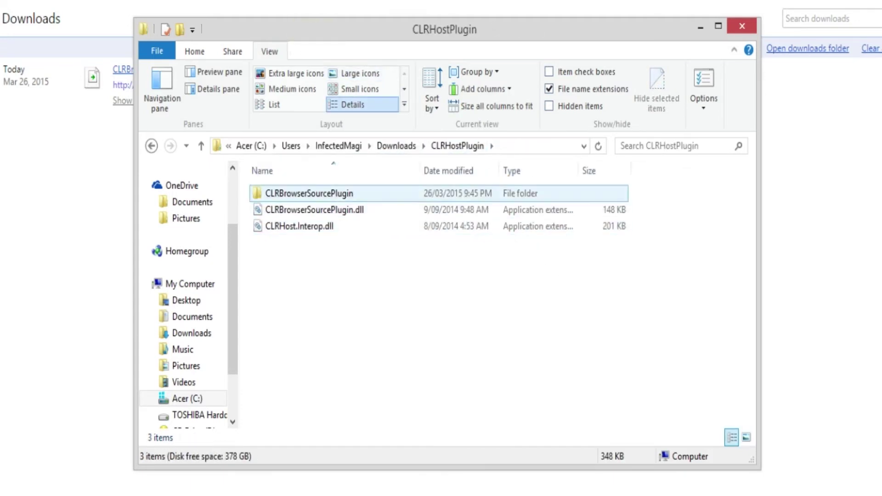
pyautogui.click(399, 145)
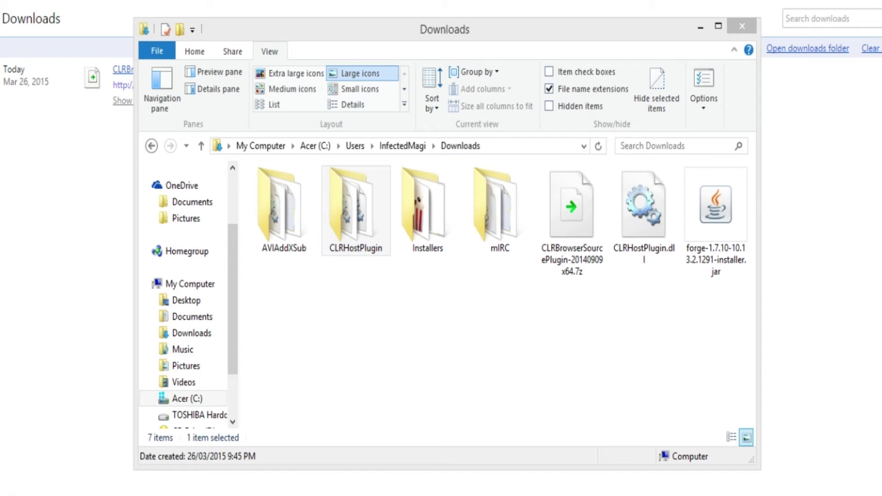
pyautogui.press('super')
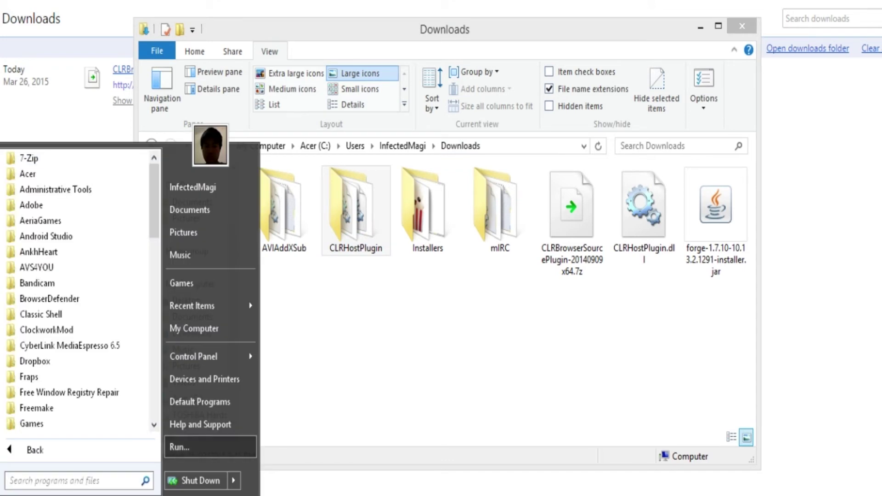
pyautogui.press('Return')
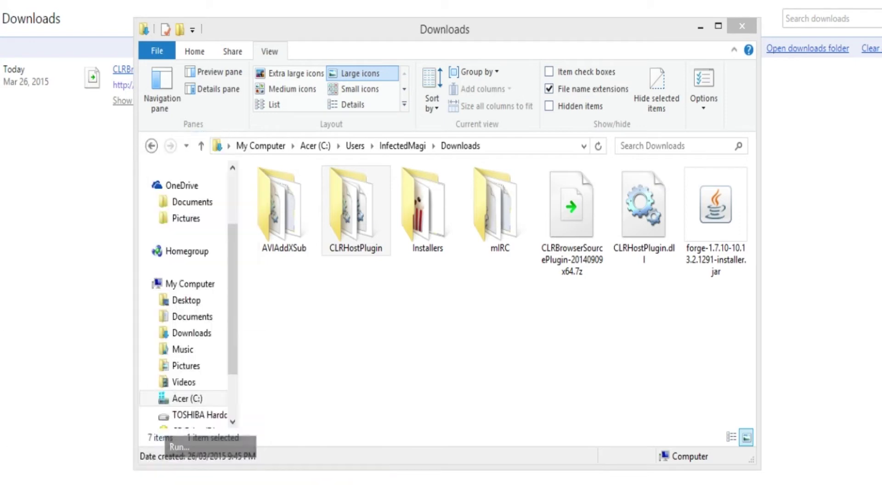
pyautogui.press('Escape')
# Step: Open the OBS plugins folder under Program Files (x86) on the C: drive in a separate window
pyautogui.press('super')
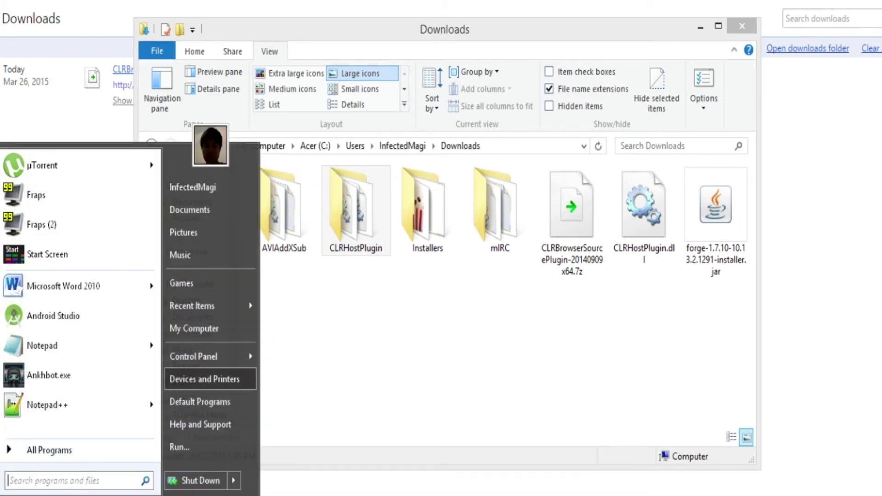
pyautogui.press('Up')
pyautogui.click(194, 329)
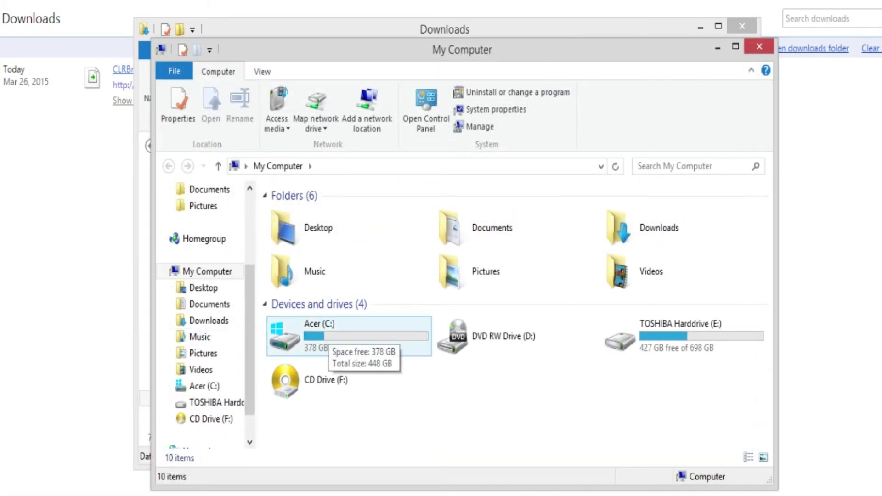
pyautogui.doubleClick(329, 332)
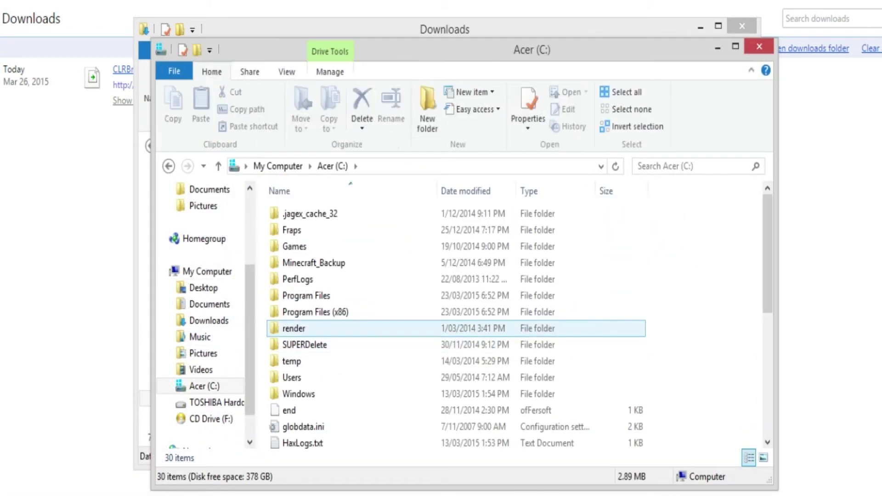
pyautogui.doubleClick(329, 312)
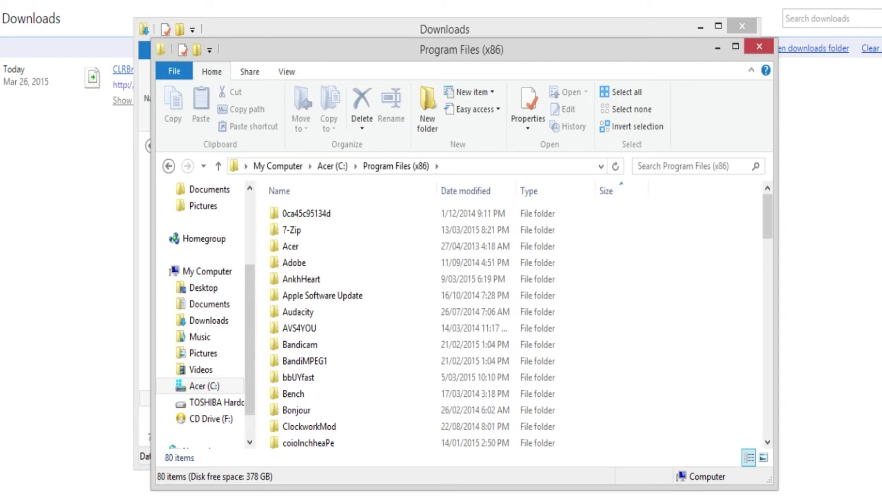
pyautogui.press('o')
pyautogui.doubleClick(329, 209)
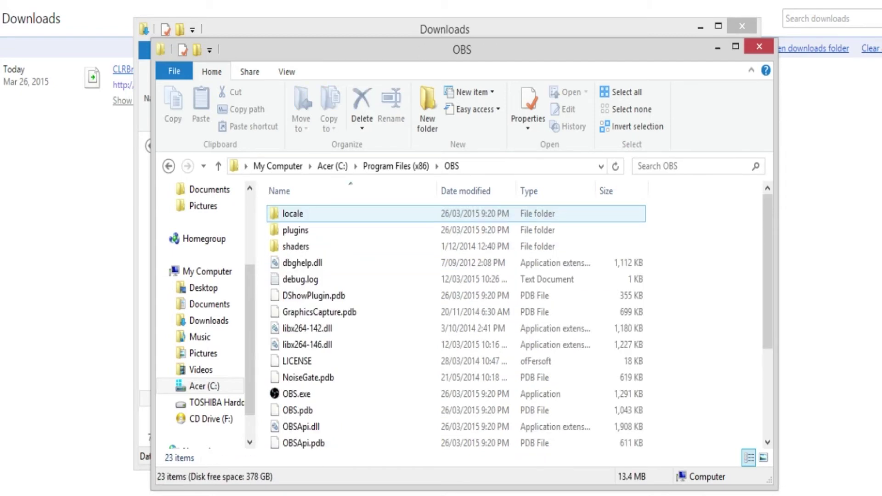
pyautogui.doubleClick(294, 229)
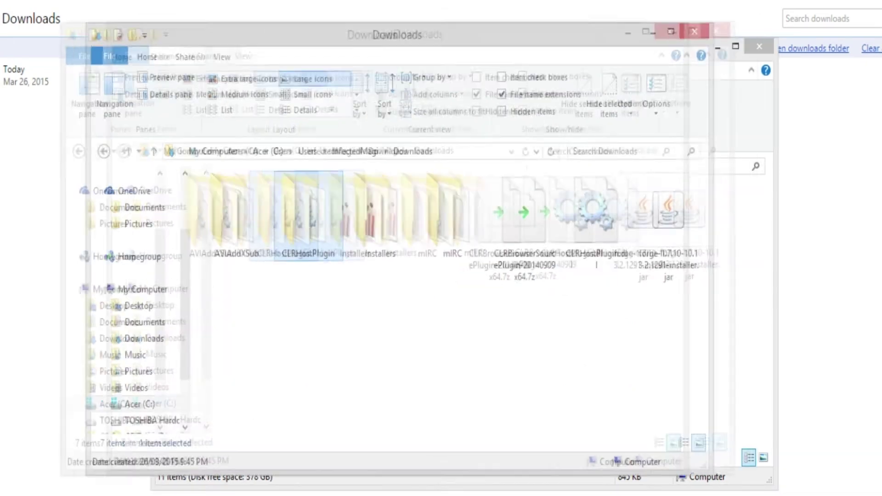
# Step: Compare the extracted CLRHostPlugin folder and CLRHostPlugin.dll with the OBS plugins folder, and close both folder windows
pyautogui.moveTo(398, 35); pyautogui.dragTo(171, 33)
pyautogui.moveTo(83, 220); pyautogui.dragTo(95, 248)
pyautogui.click(124, 303)
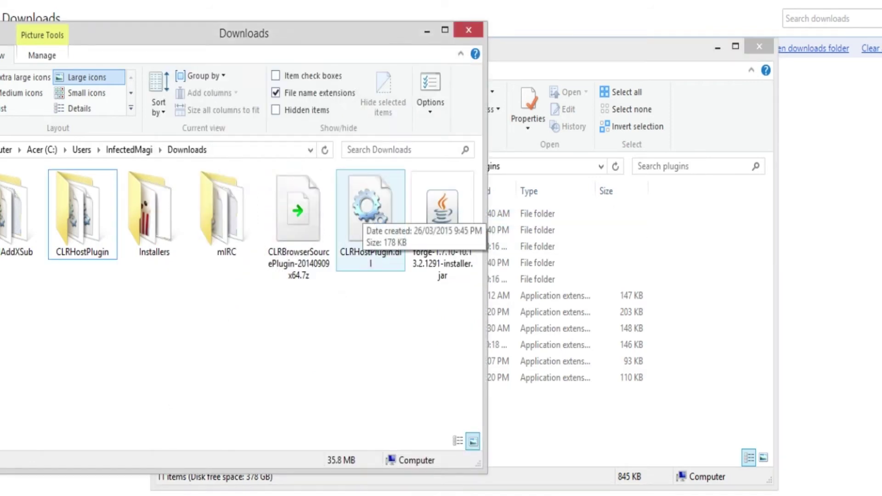
pyautogui.click(362, 214)
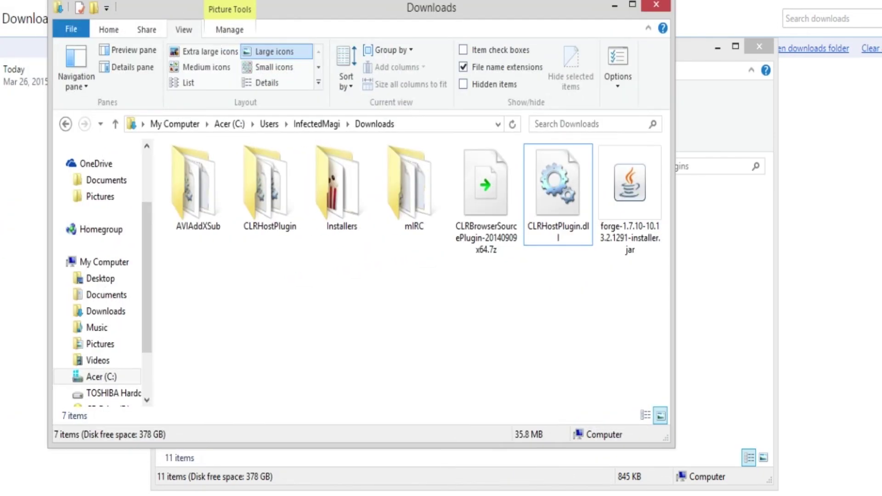
pyautogui.click(558, 193)
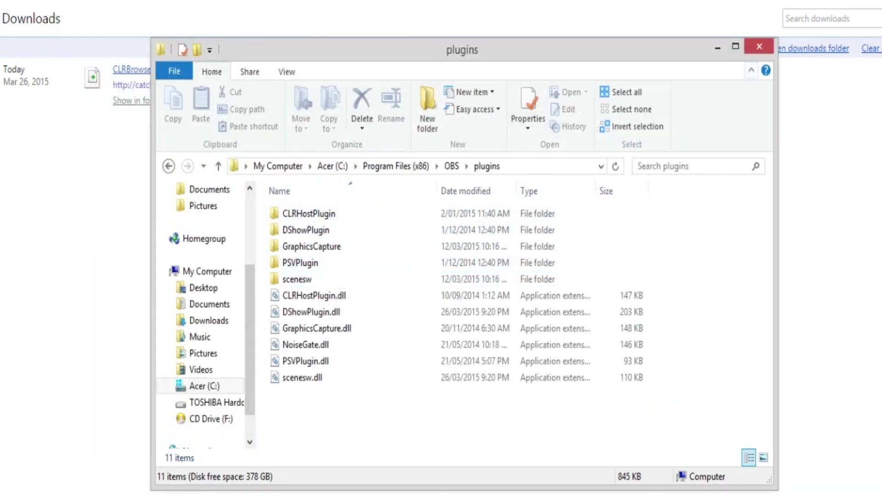
pyautogui.click(759, 46)
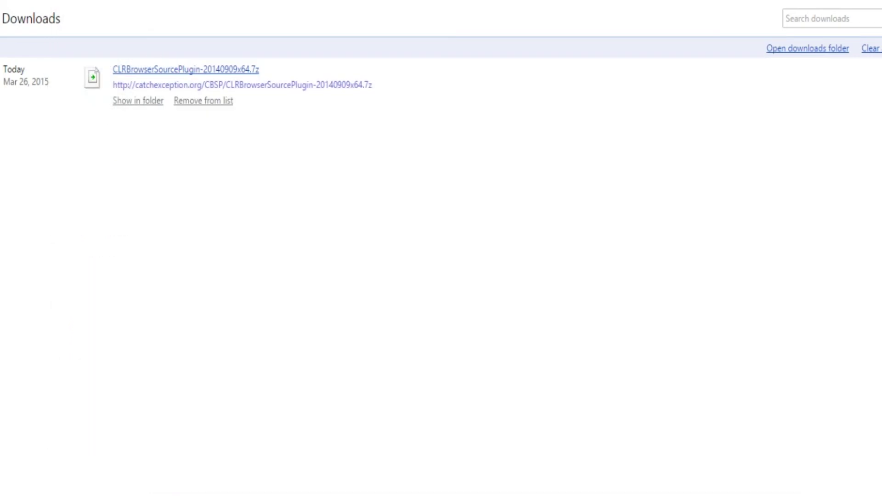
# Step: Switch to Open Broadcaster Software and place its window in front of the browser's downloads page
pyautogui.hotkey('alt', 'Tab')
pyautogui.moveTo(518, 52); pyautogui.dragTo(430, 72)
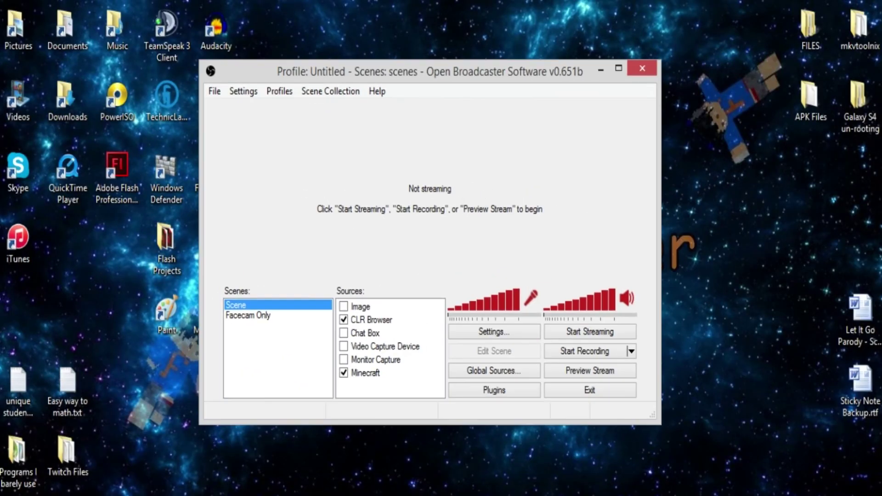
pyautogui.moveTo(371, 71); pyautogui.dragTo(386, 52)
pyautogui.hotkey('alt', 'Tab')
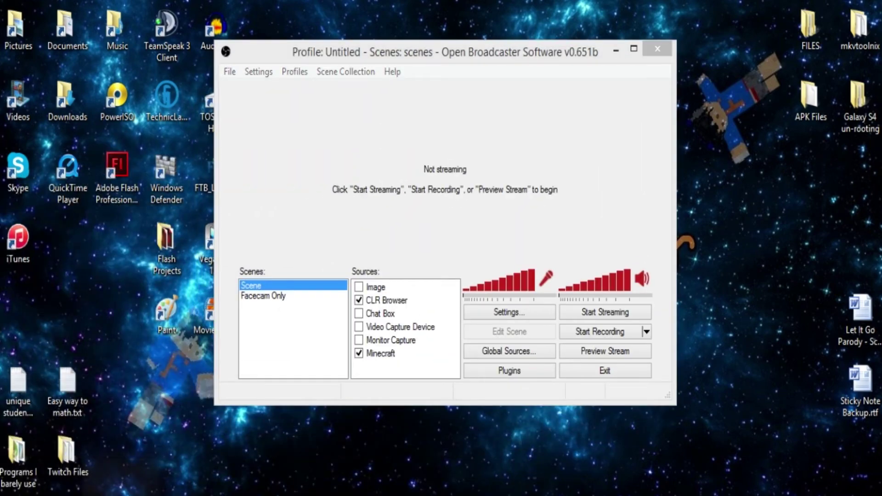
pyautogui.hotkey('alt', 'Tab')
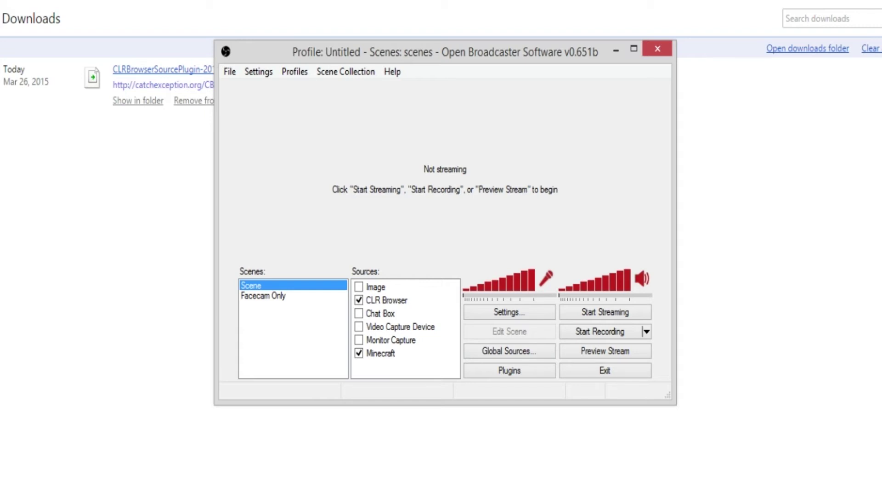
# Step: Add a new scene named Tut
pyautogui.rightClick(265, 304)
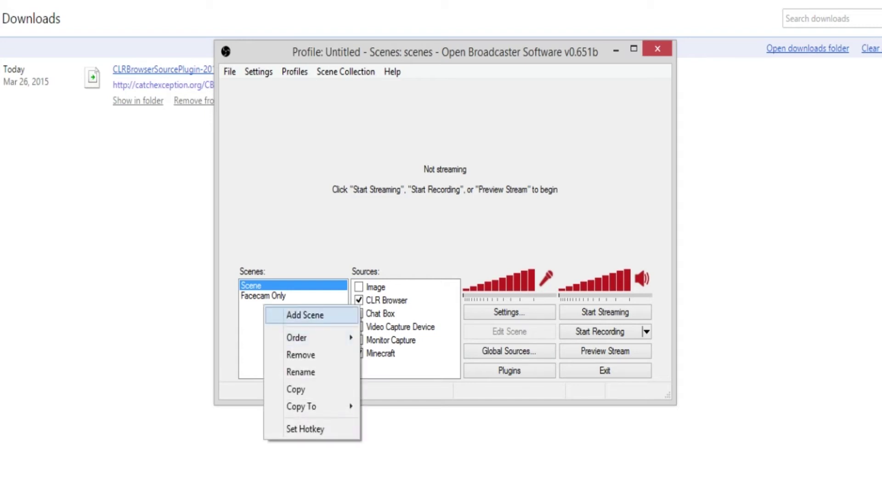
pyautogui.click(305, 315)
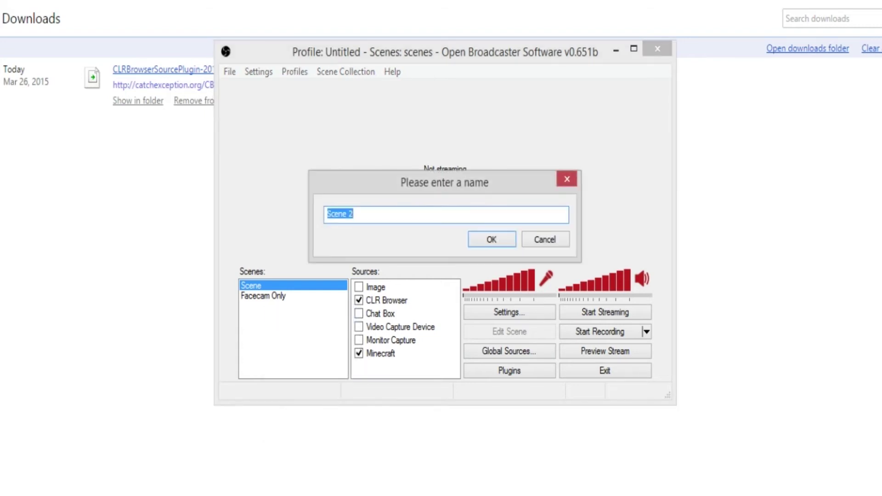
pyautogui.write('Tut')
pyautogui.press('Return')
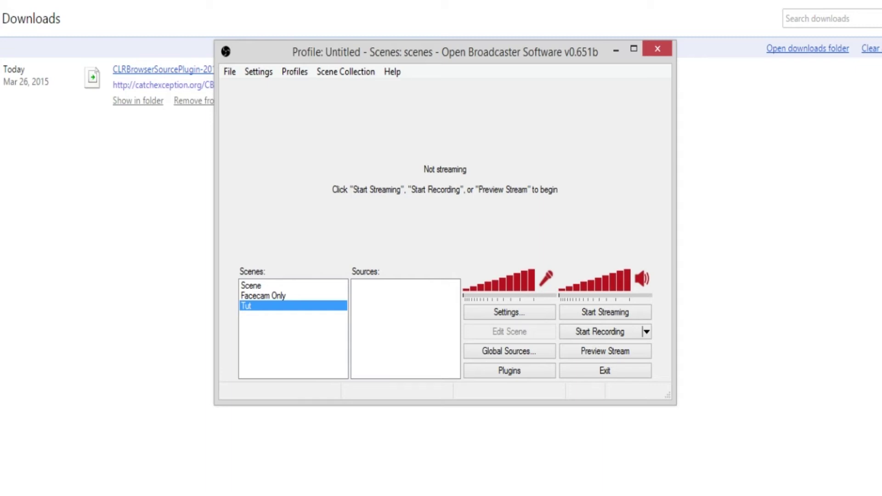
# Step: Add a CLR Browser source to the Tut scene, keeping the name CLR Browser
pyautogui.rightClick(396, 320)
pyautogui.moveTo(425, 327)
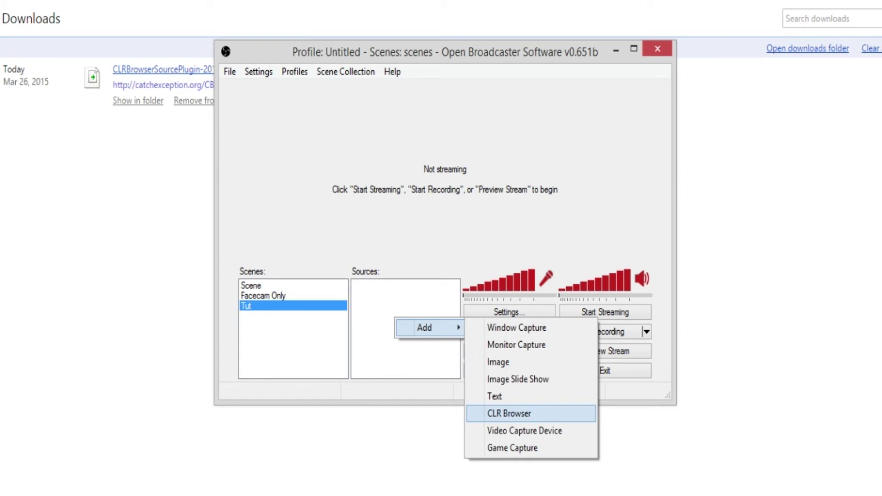
pyautogui.press('Return')
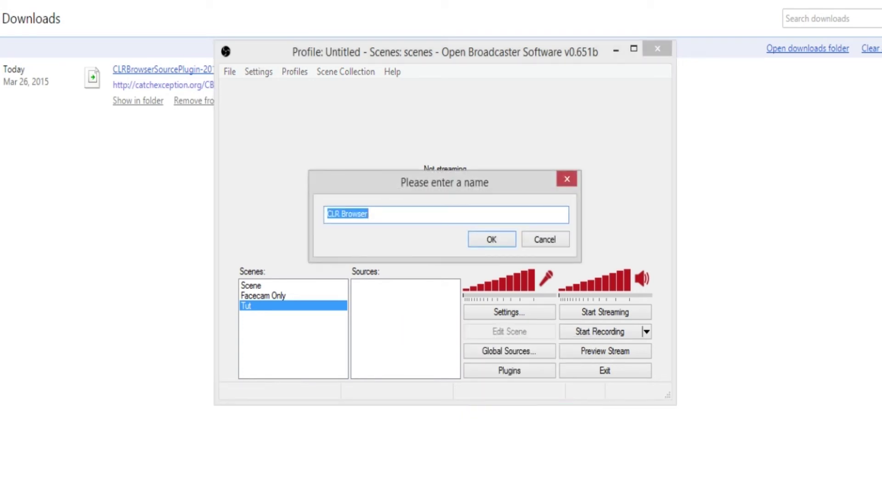
pyautogui.press('Return')
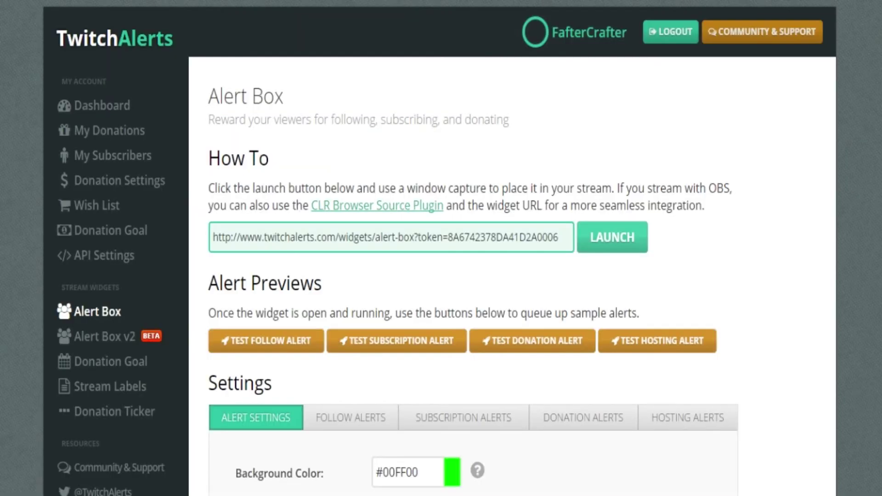
# Step: Copy the Alert Box widget URL from the TwitchAlerts page and return to the CLR Browser Configuration dialog
pyautogui.moveTo(213, 237); pyautogui.dragTo(558, 237)
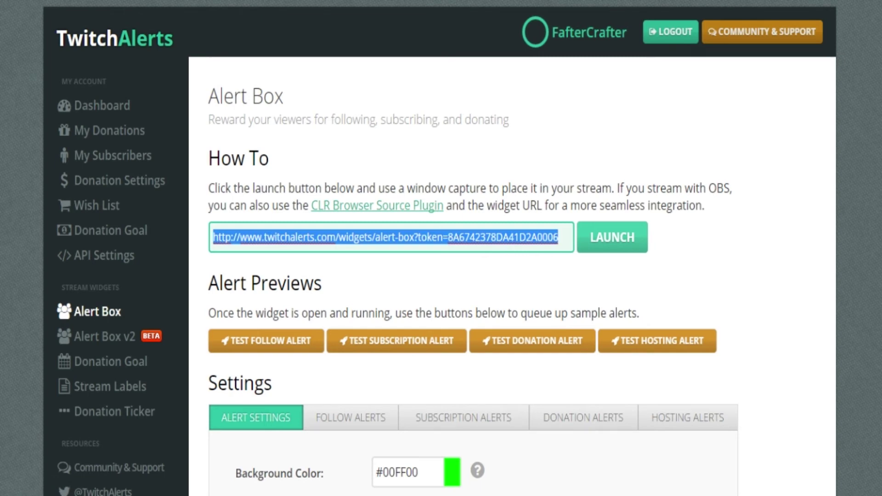
pyautogui.rightClick(528, 239)
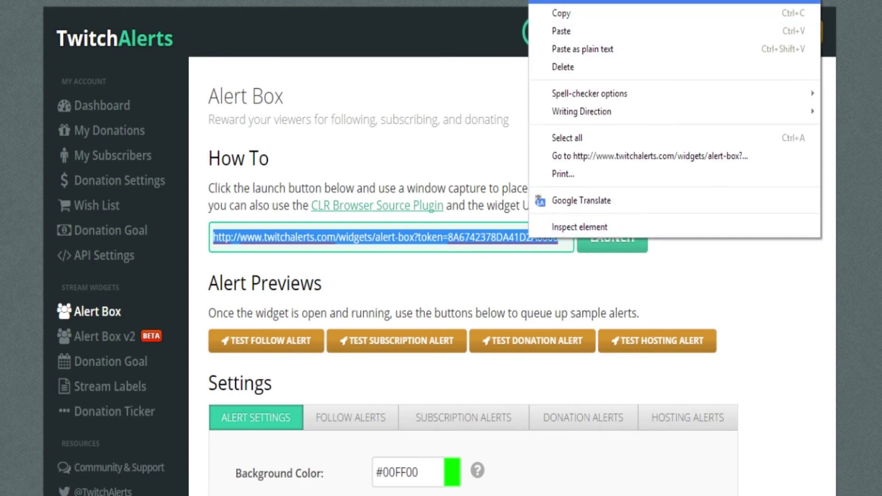
pyautogui.click(564, 12)
pyautogui.click(550, 495)
pyautogui.click(623, 443)
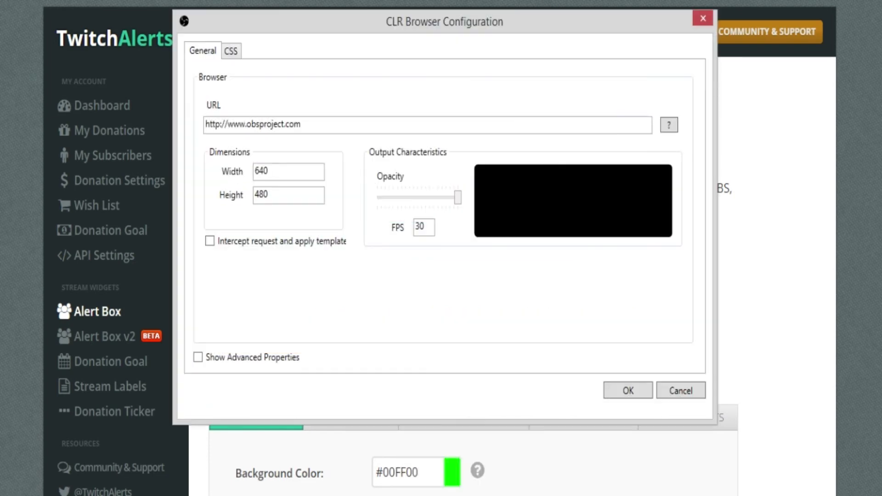
# Step: Replace the CLR Browser source's URL with the copied Alert Box widget URL containing the access token, and confirm the configuration
pyautogui.moveTo(321, 125); pyautogui.dragTo(133, 131)
pyautogui.press('BackSpace')
pyautogui.hotkey('ctrl', 'v')
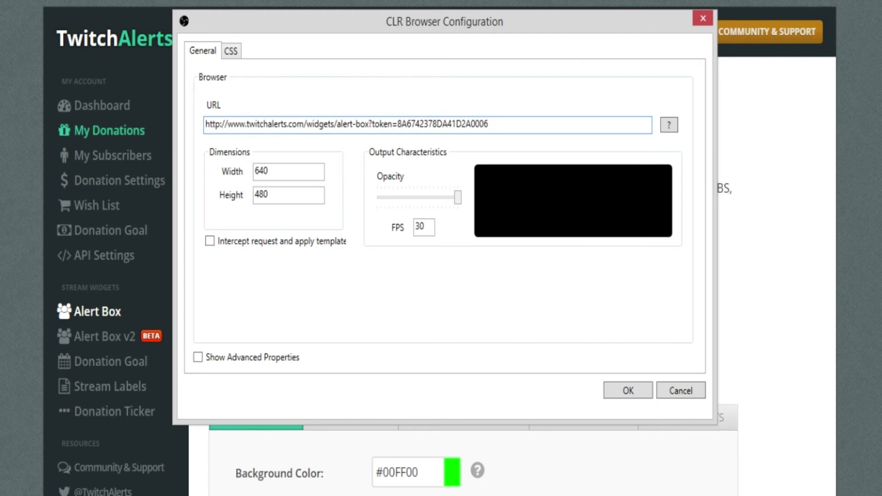
pyautogui.click(628, 390)
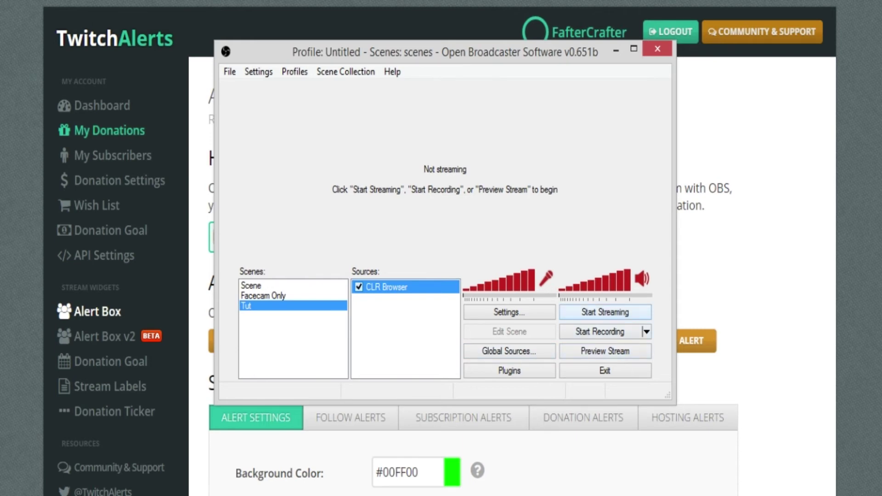
# Step: Try to start streaming the Tut scene and dismiss the stream report
pyautogui.click(605, 312)
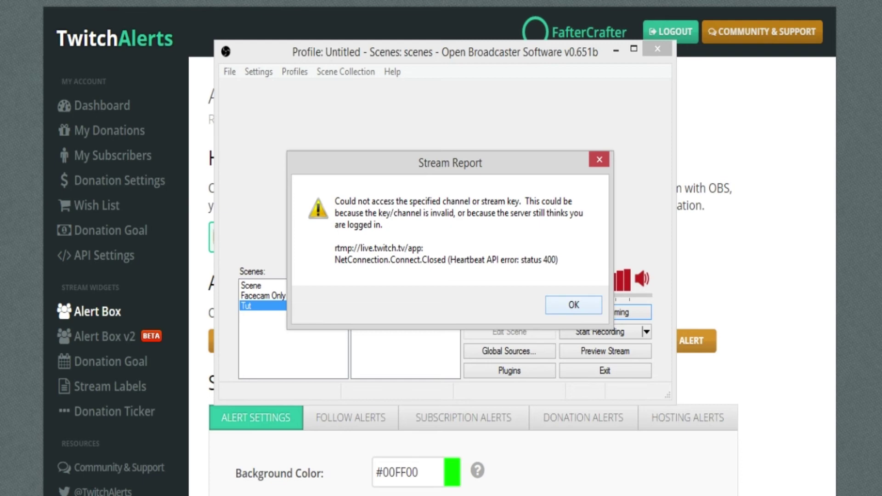
pyautogui.click(573, 305)
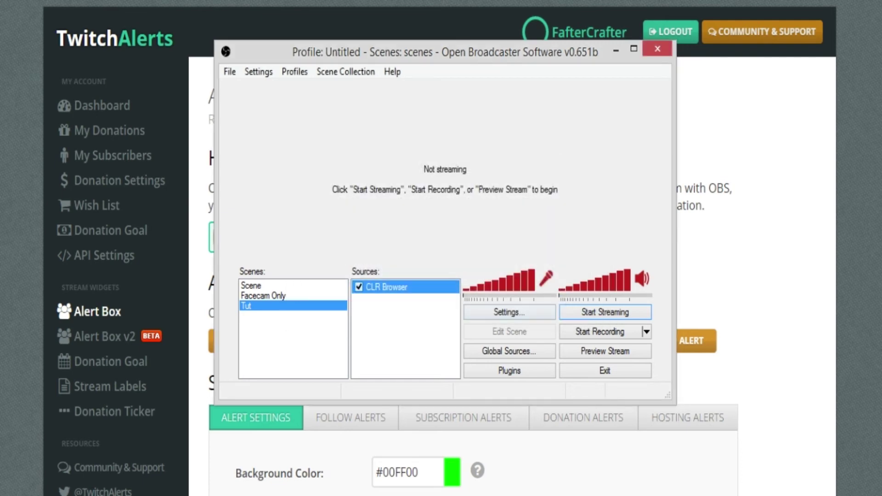
# Step: Try to start streaming with the scene named Scene instead, and close Open Broadcaster Software
pyautogui.click(359, 287)
pyautogui.click(252, 285)
pyautogui.click(605, 312)
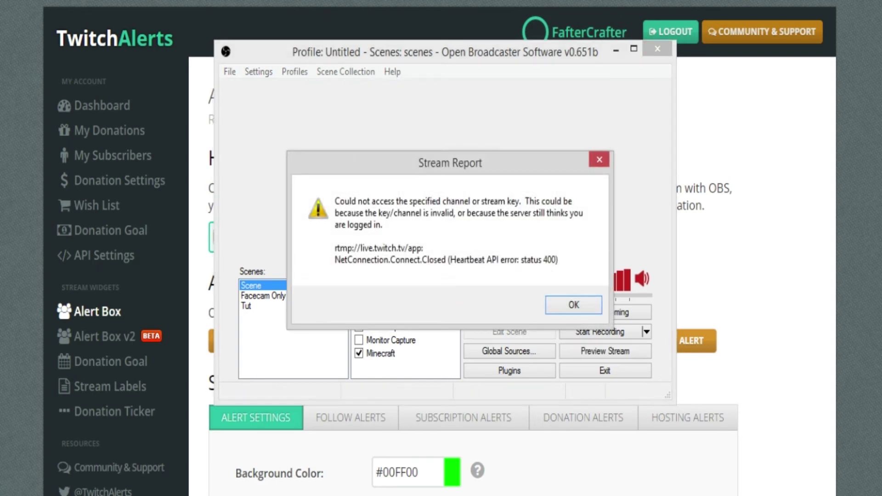
pyautogui.click(573, 304)
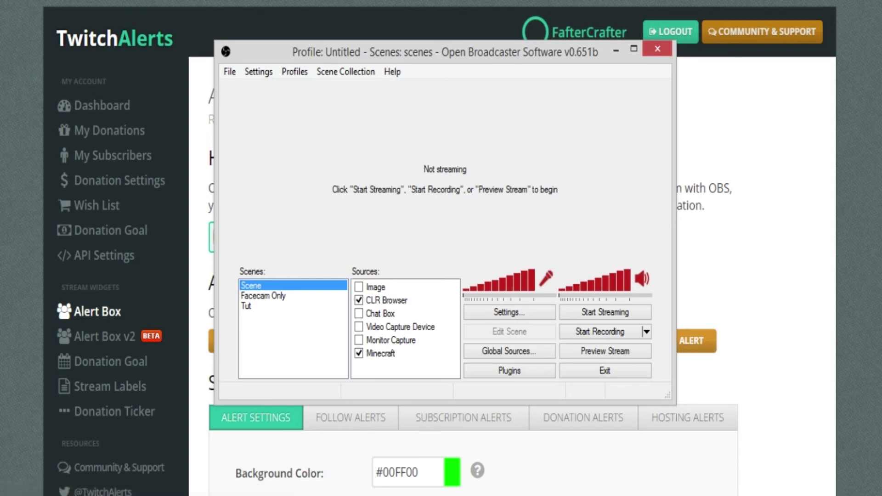
pyautogui.click(657, 49)
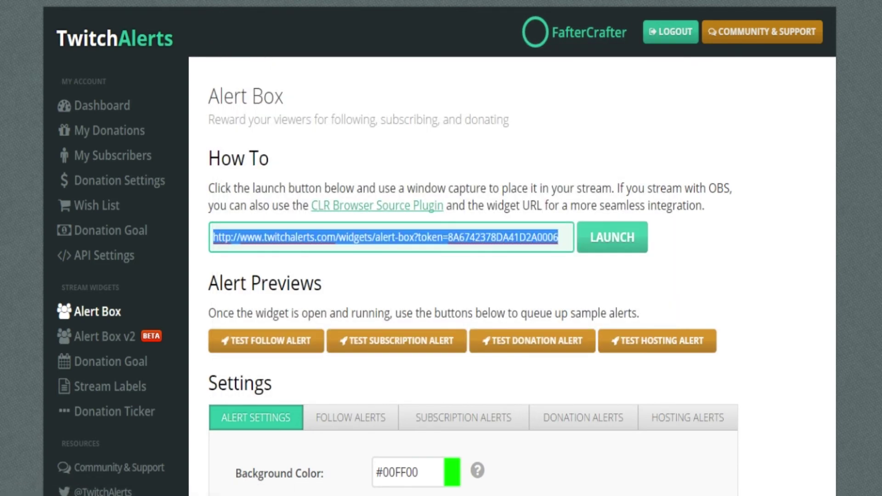
# Step: Remove the CLRBrowserSourcePlugin-20140909x64.7z entry from the browser's download list
pyautogui.scroll(-3, 441, 276)
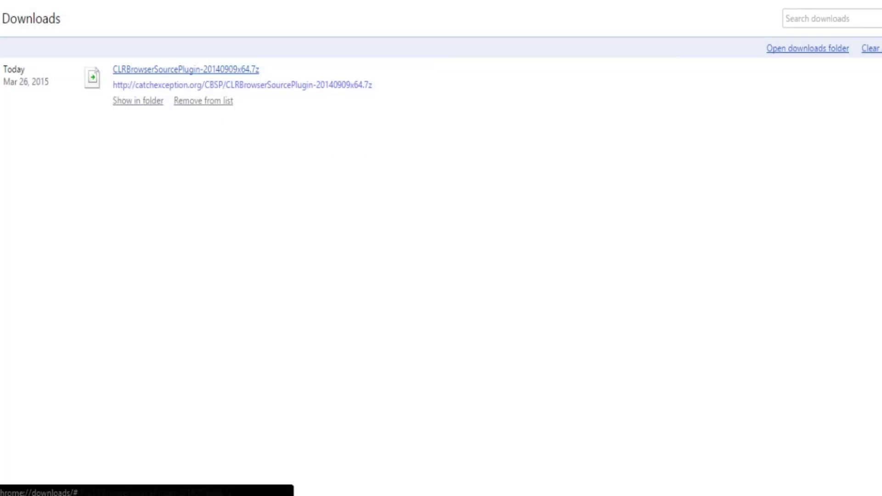
pyautogui.click(174, 101)
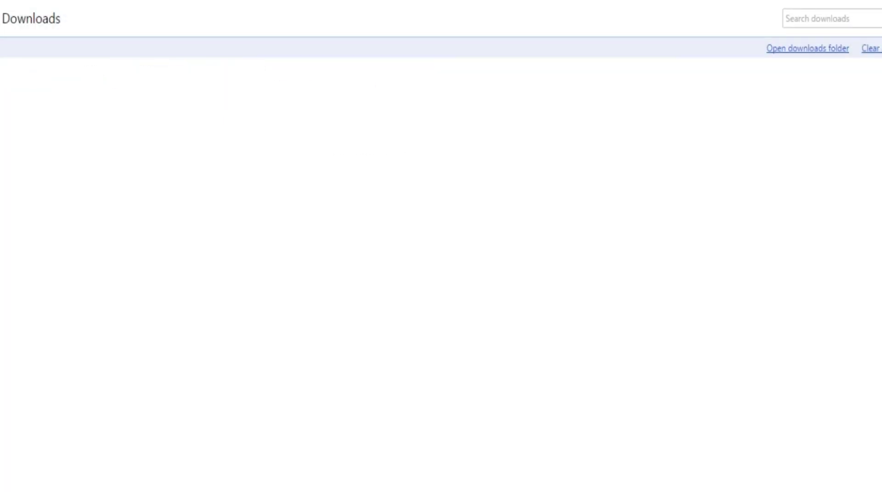
pyautogui.write('www.twitch')
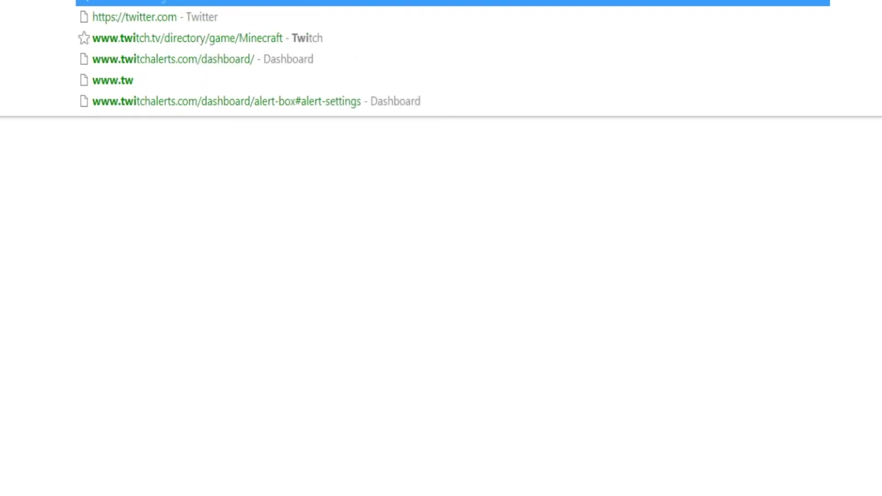
pyautogui.write('.tv/')
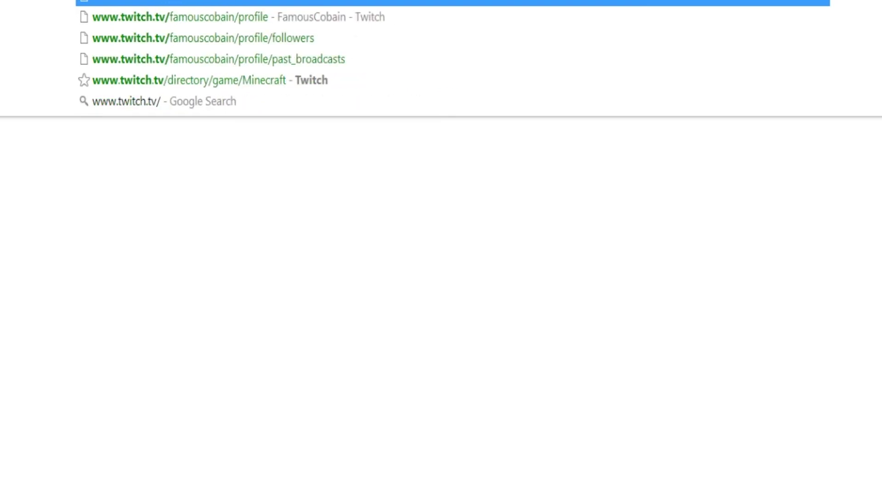
pyautogui.write('faftercrafter')
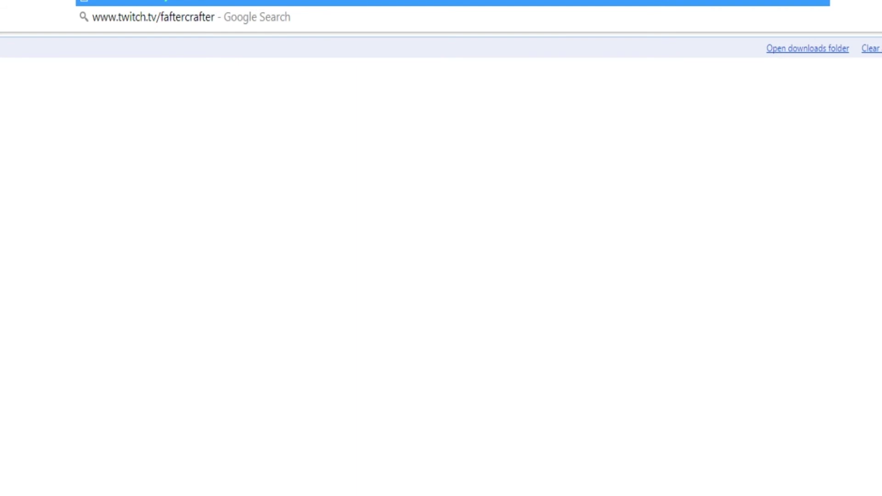
pyautogui.press('Return')
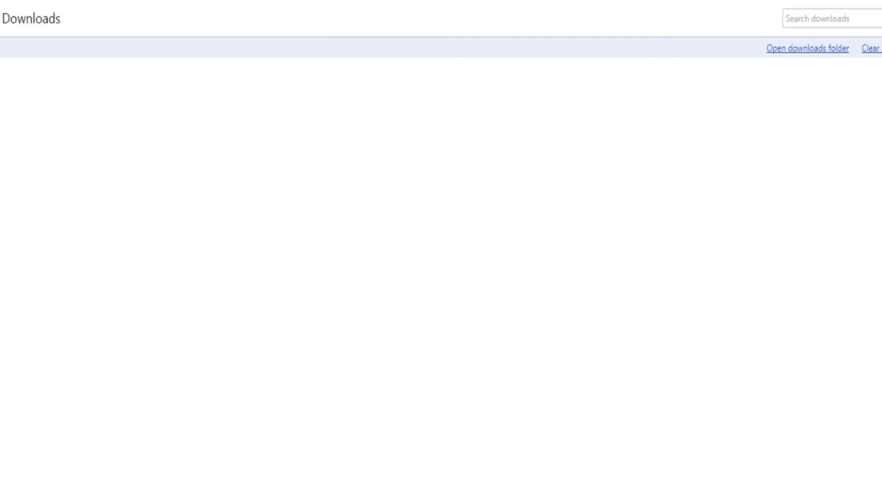